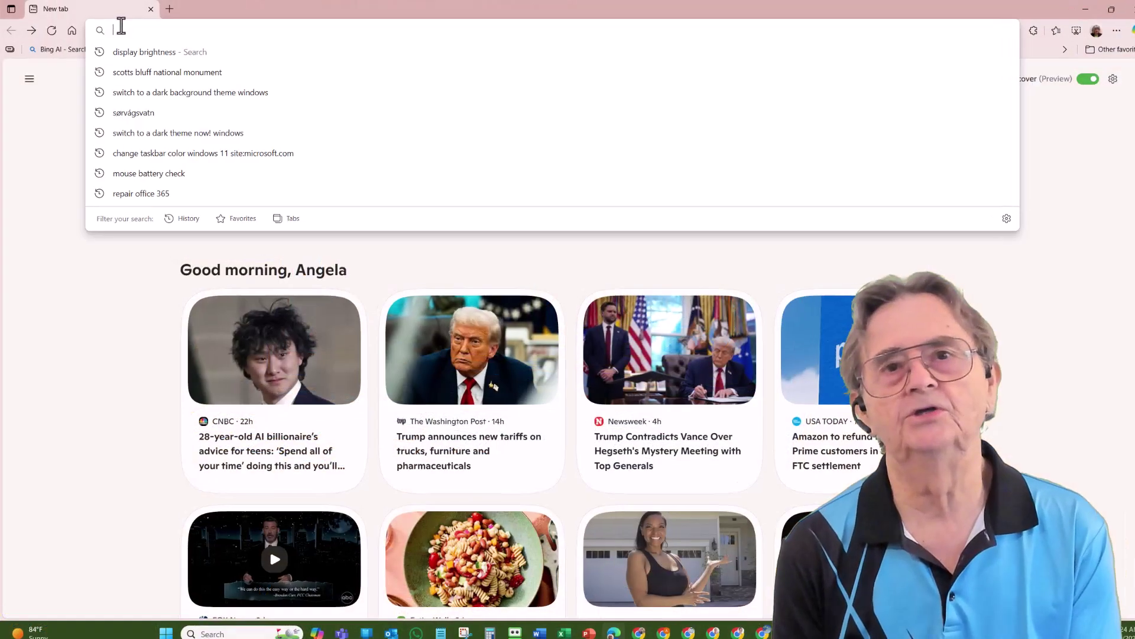
Step: Load gemini.google.com and open the Storybook gem from the Gem manager
text(gemini.)
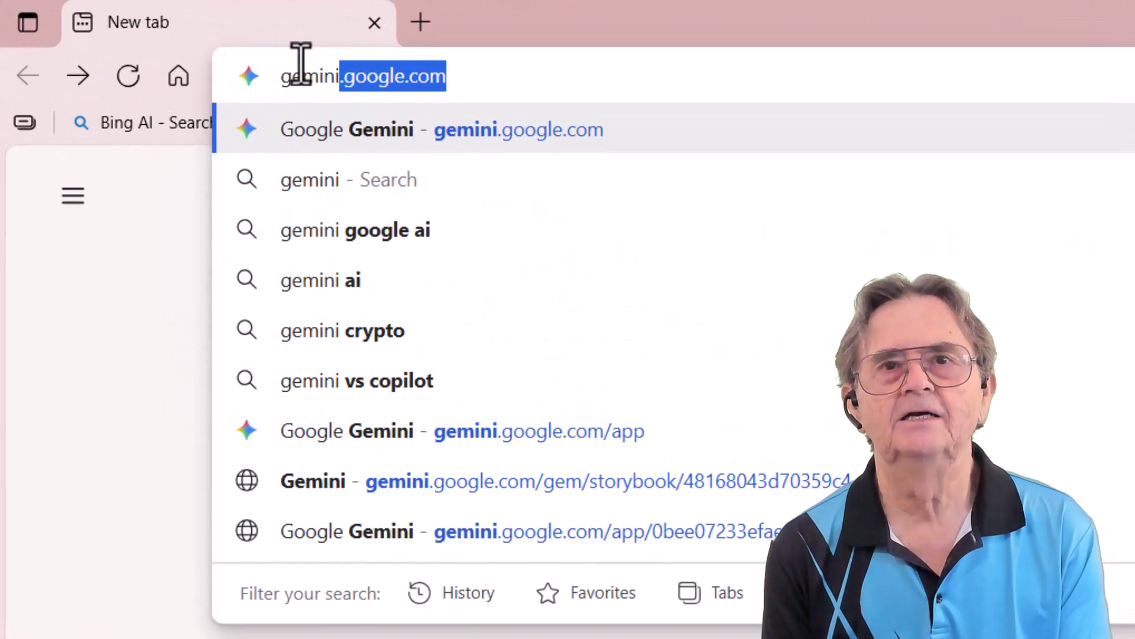
text(google.c)
key(Return)
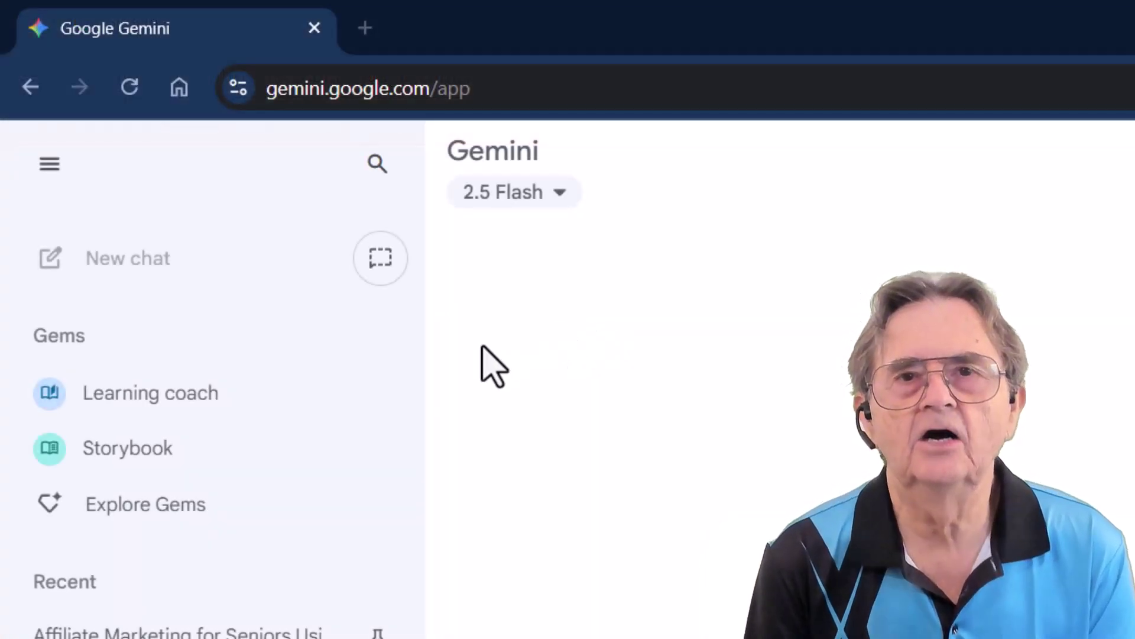
click(152, 503)
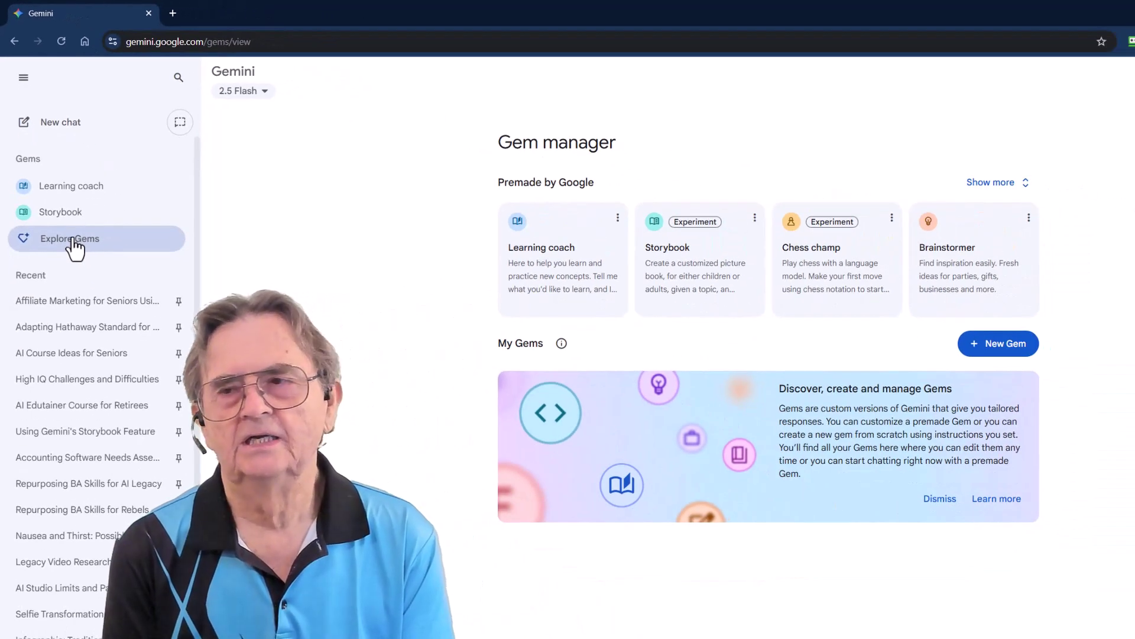
click(704, 279)
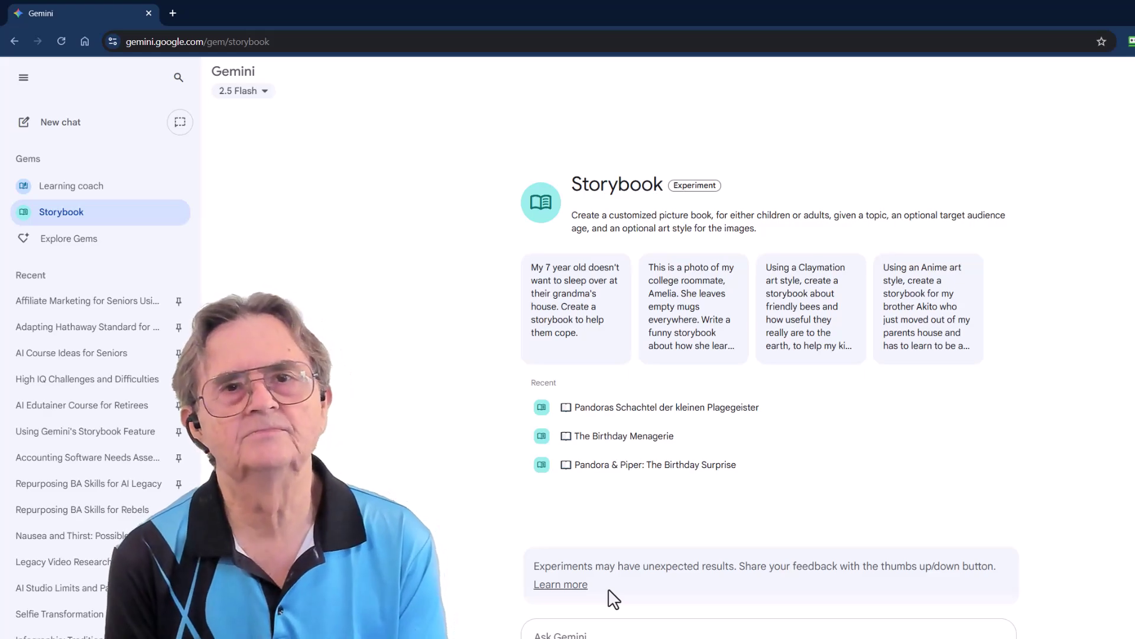
Step: Paste and submit the prompt for a whimsical watercolor storybook about a niece and her puppy Clover
text(Using a whimsical watercolor art style, create a storybook for my niece Lily who just got her first puppy named Clover but keeps forgetting the puppy's routines and has to learn how to be responsible while still having fun.)
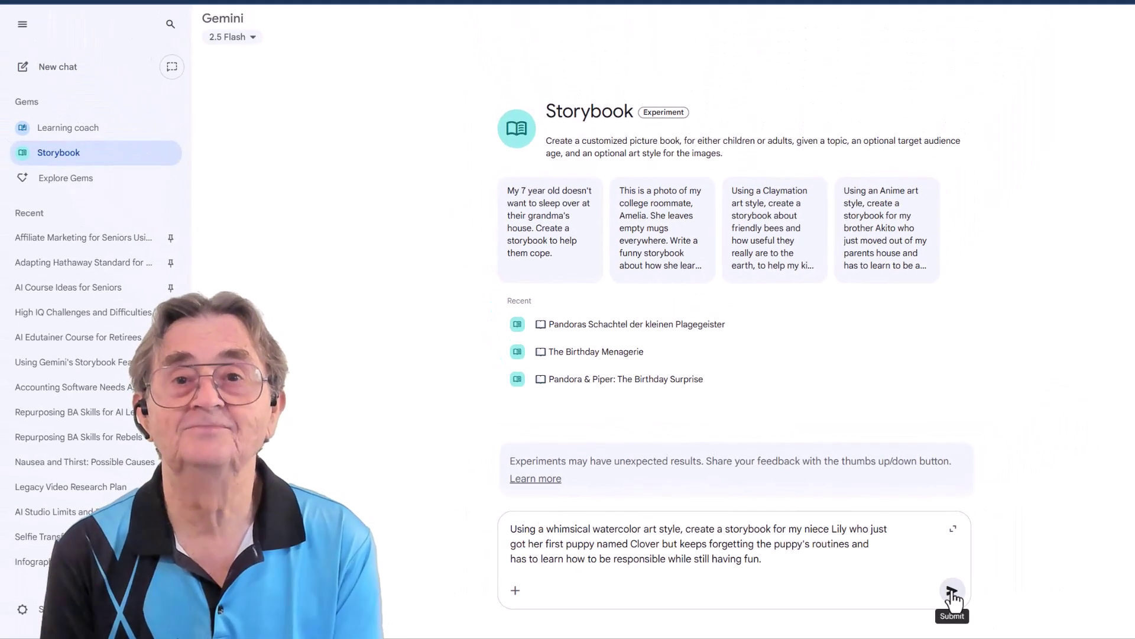
click(952, 591)
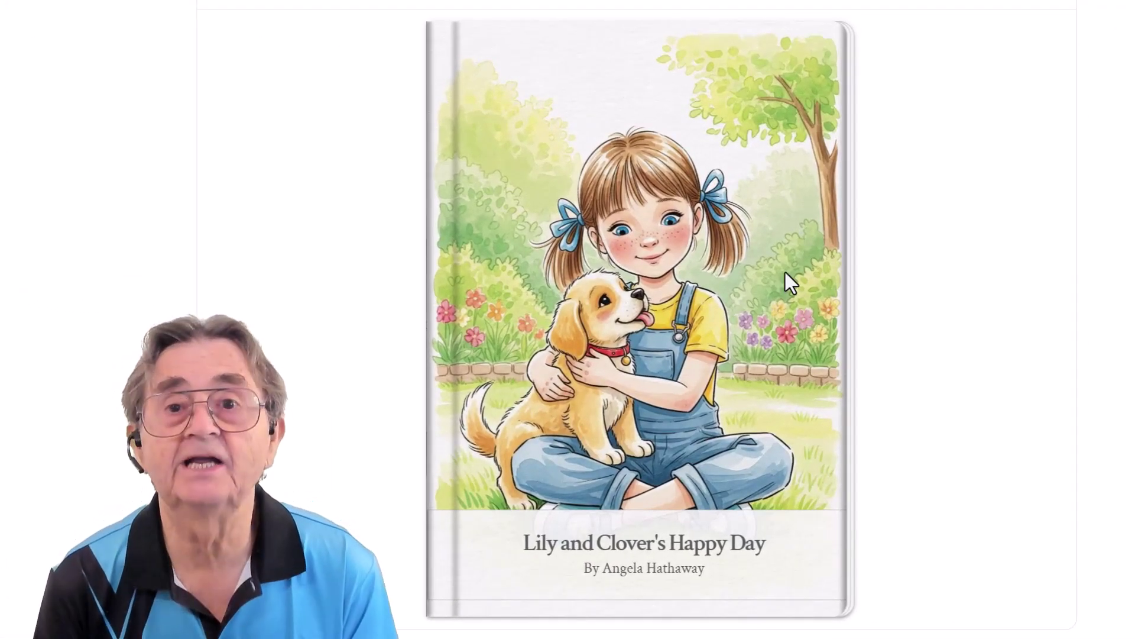
Step: Open 'Lily and Clover's Happy Day' and page through to page 7, where Lily hugs Clover
click(807, 308)
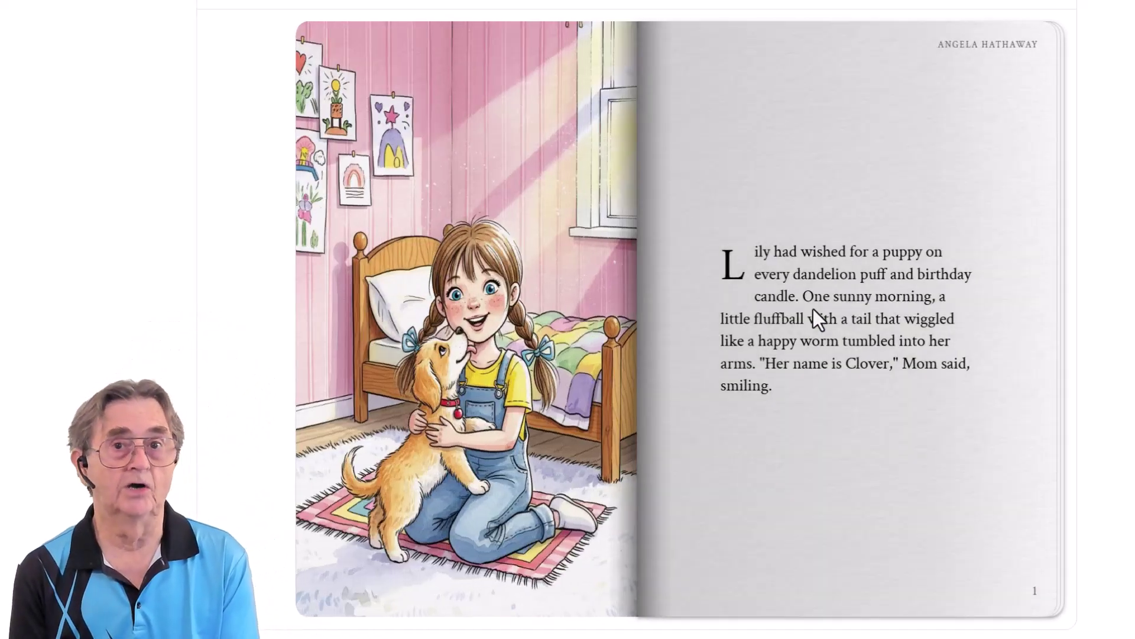
mouse_move(1052, 606)
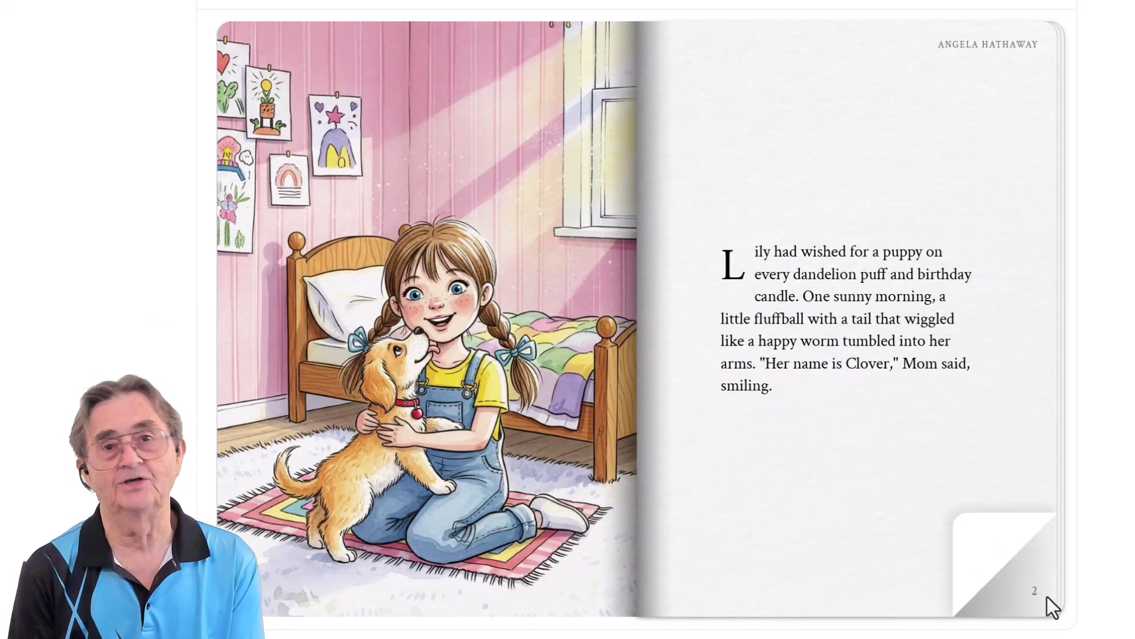
click(1047, 596)
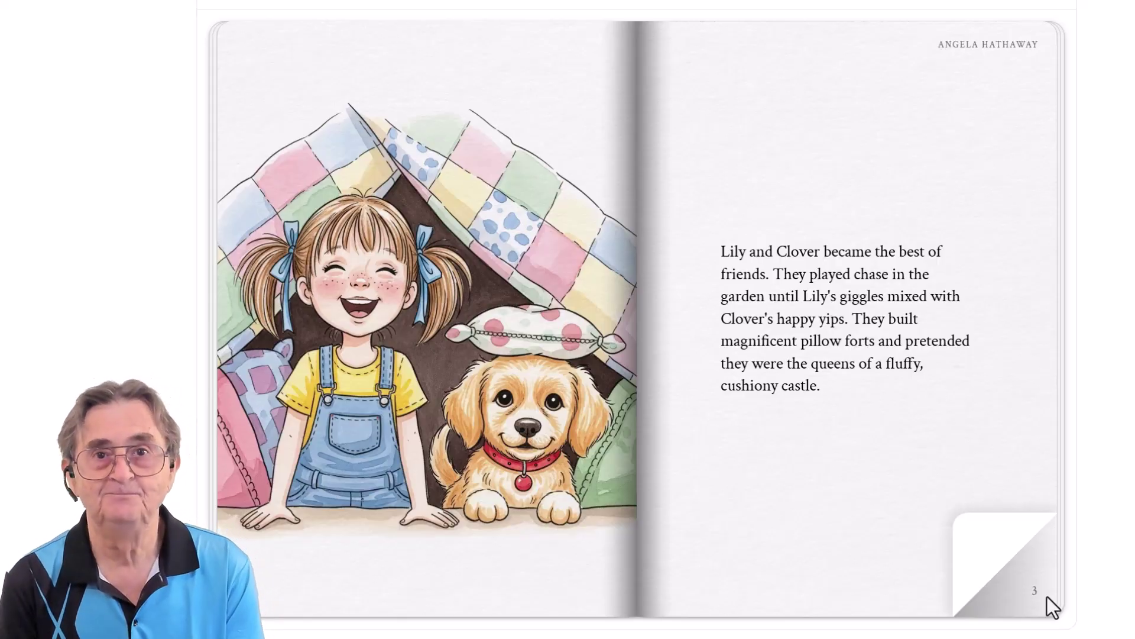
click(1047, 596)
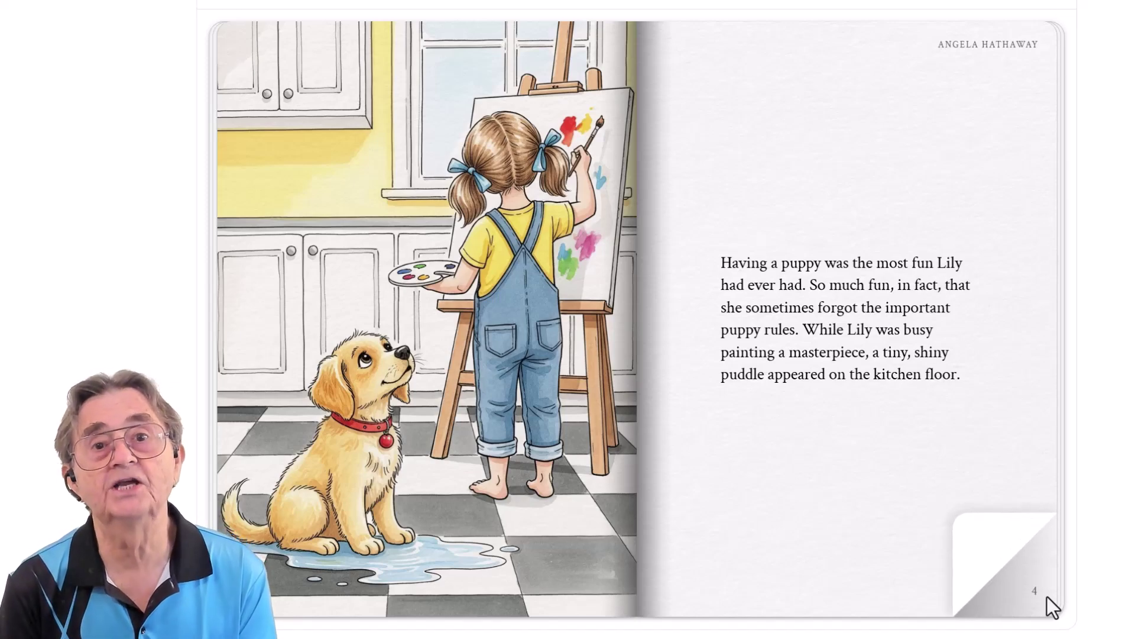
click(1047, 596)
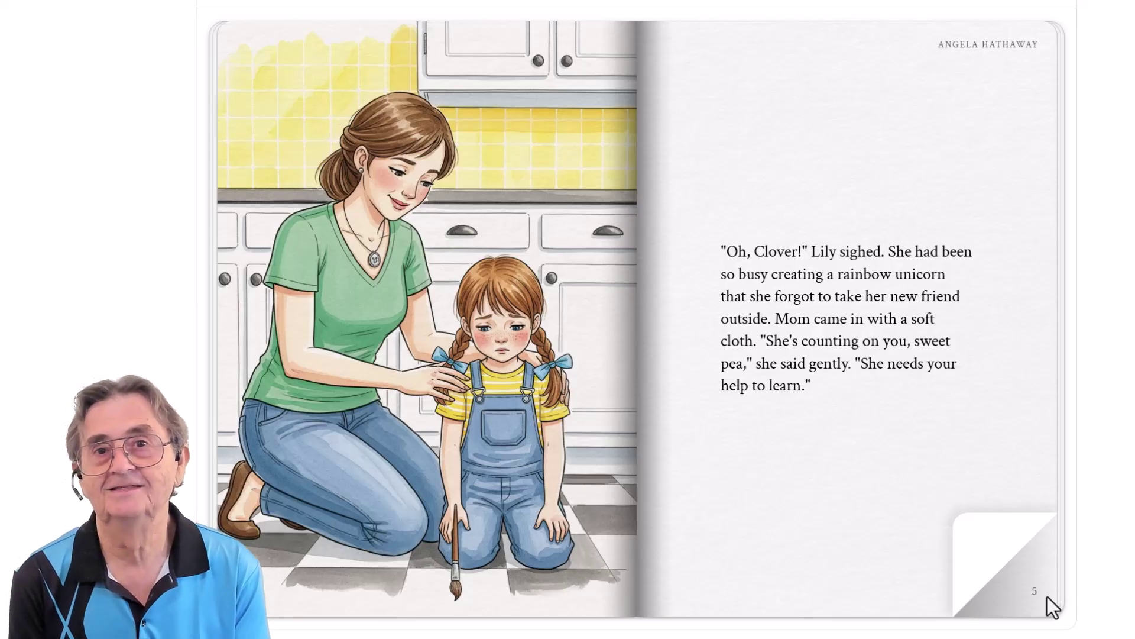
click(1047, 596)
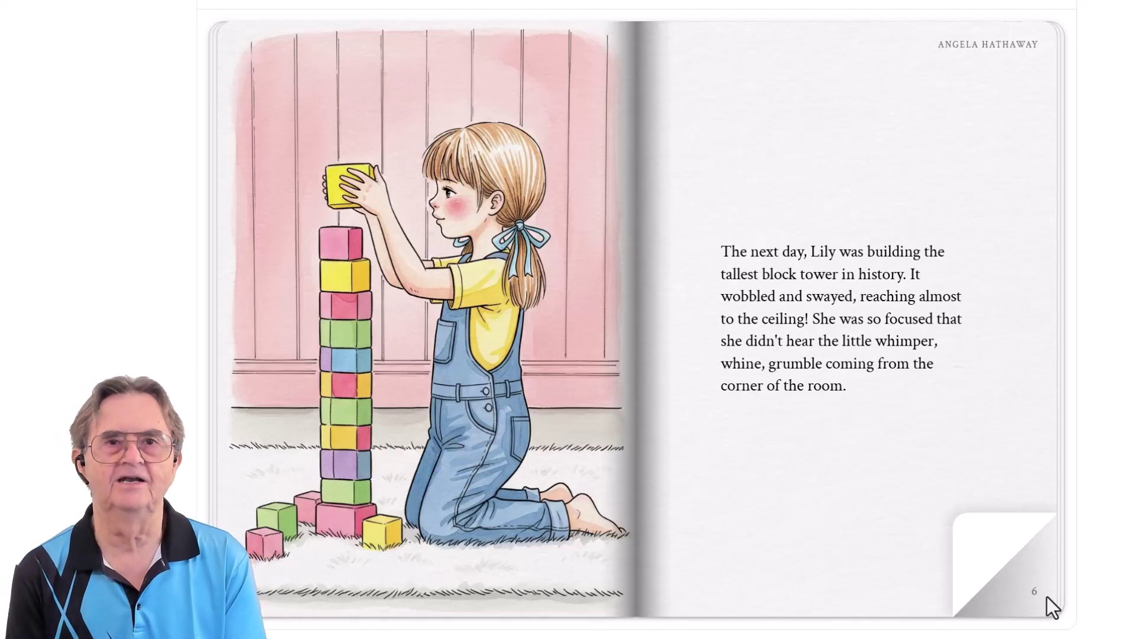
click(1047, 596)
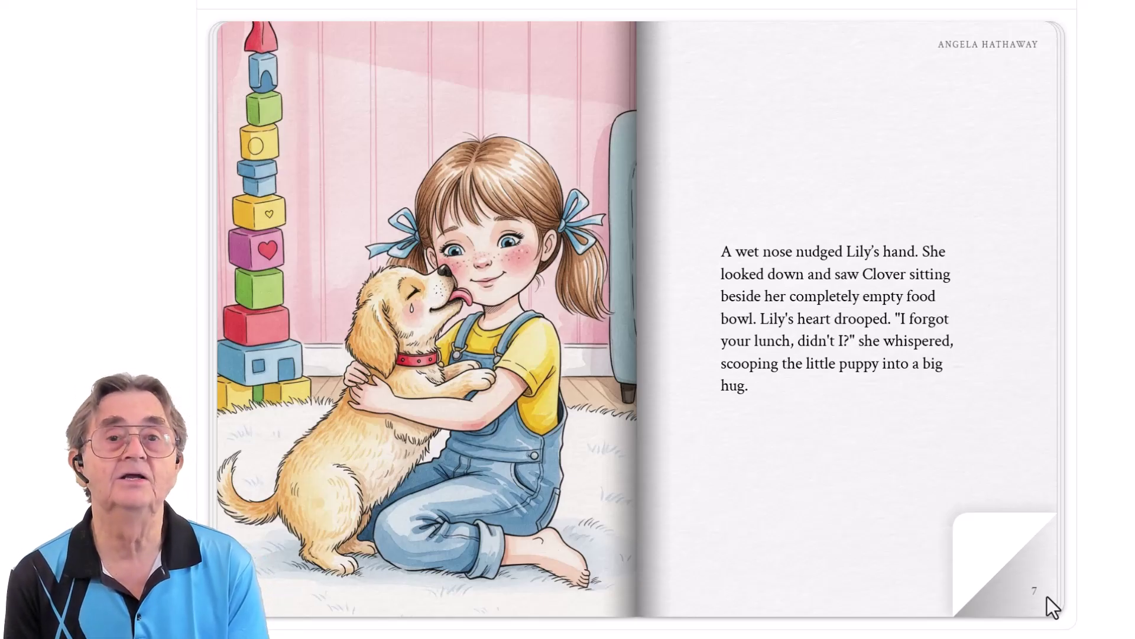
Step: Turn through pages 8–10 to the final armchair page
click(1046, 596)
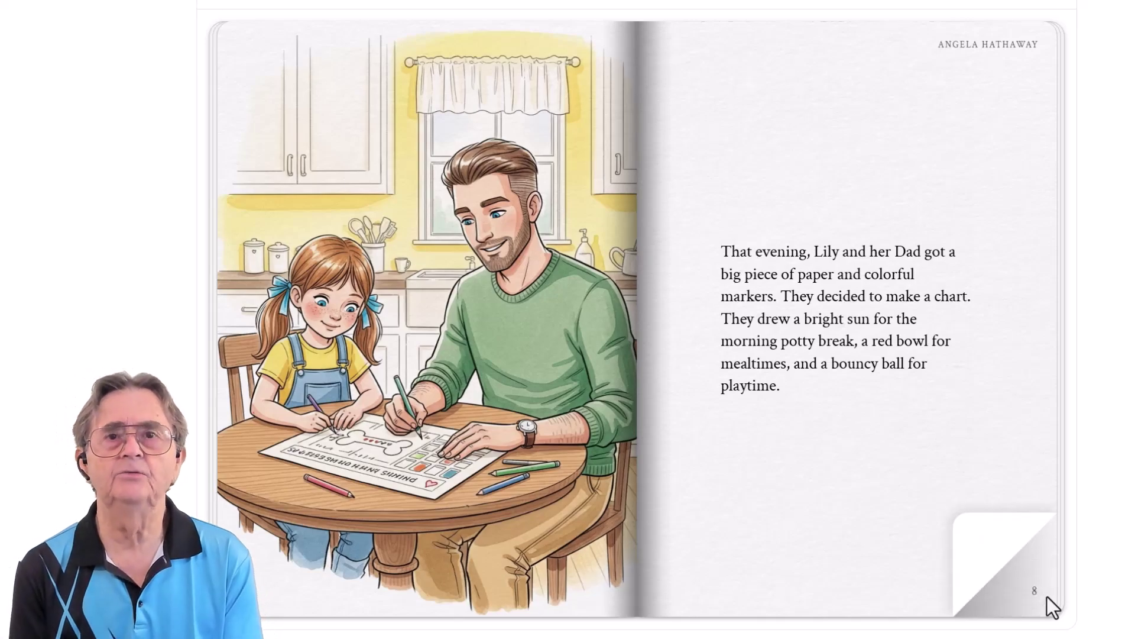
click(1047, 596)
click(1047, 596)
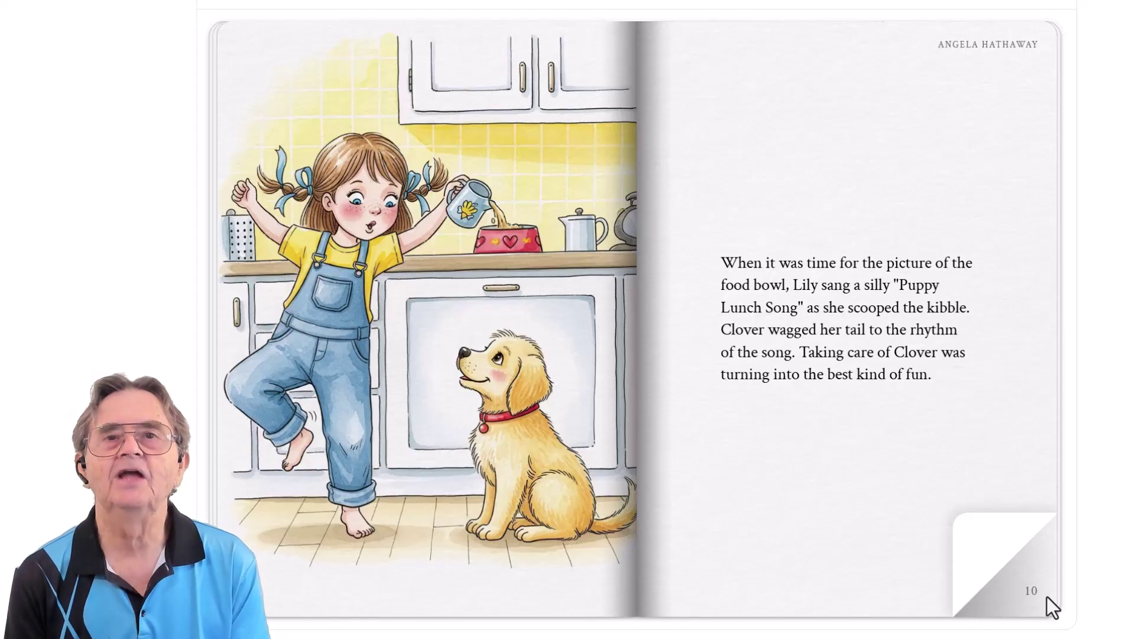
click(1046, 596)
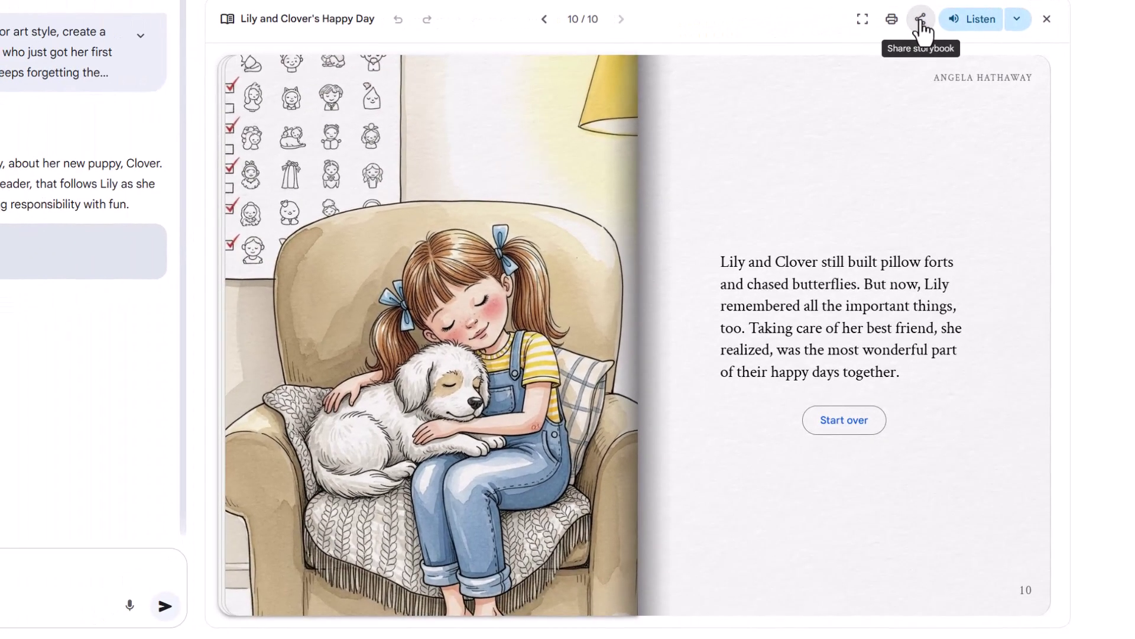
Step: Generate a public Share storybook link for 'Lily and Clover's Happy Day'
click(921, 23)
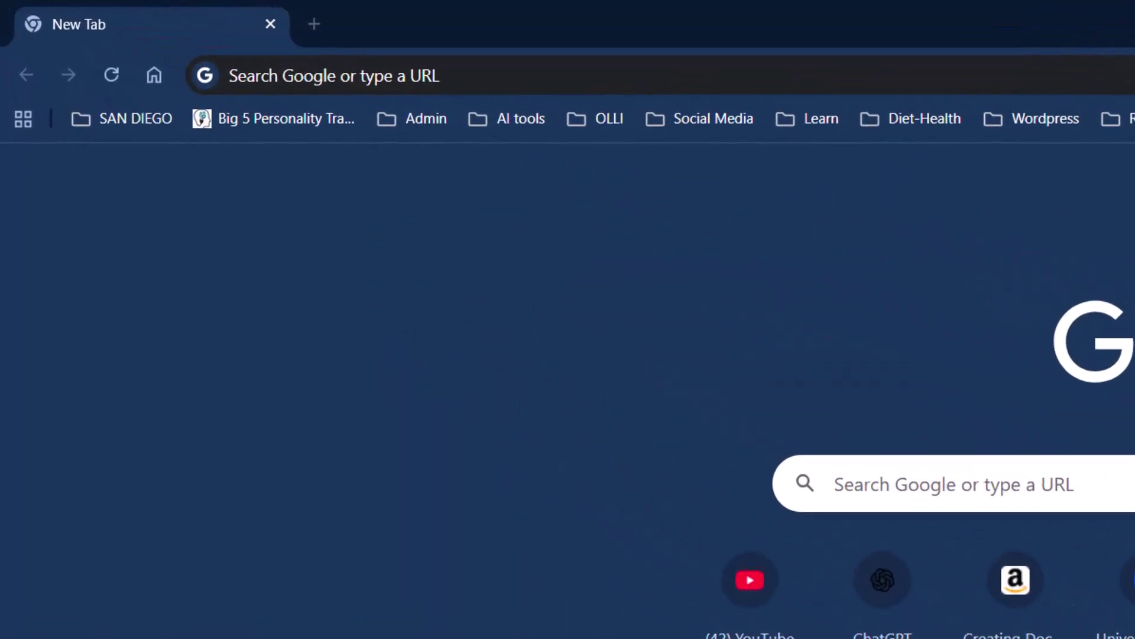
Step: Paste the copied storybook share link into the address bar to open it
click(445, 85)
text(https://g.co/gemini/share/ba38439194ec)
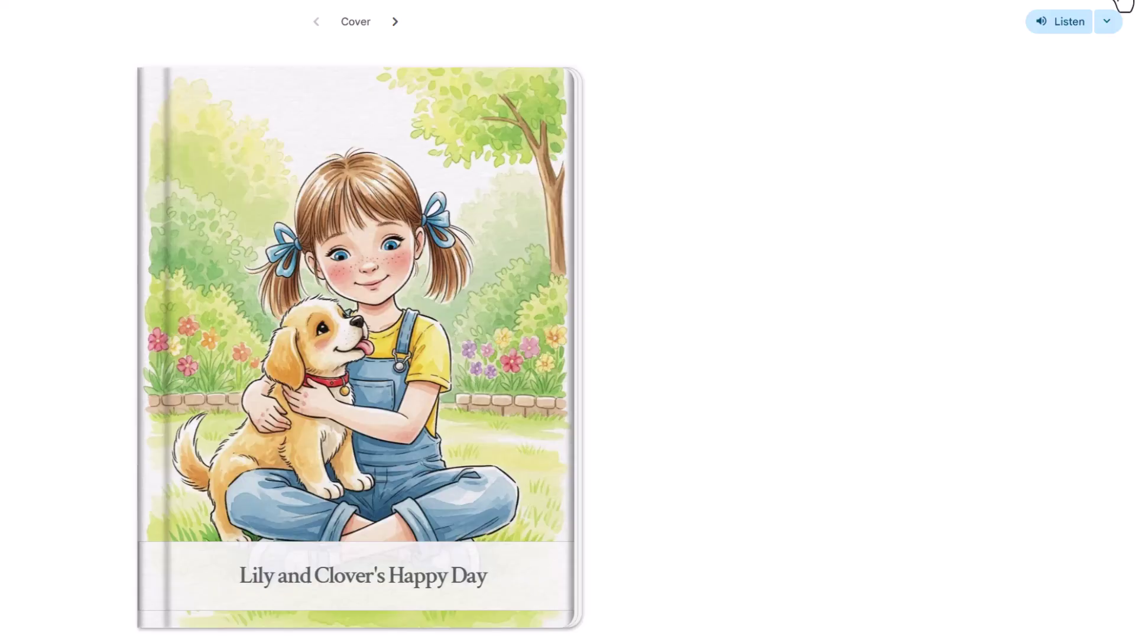
Step: Start the Listen narration, pause it, and show the narration voice options
click(1067, 22)
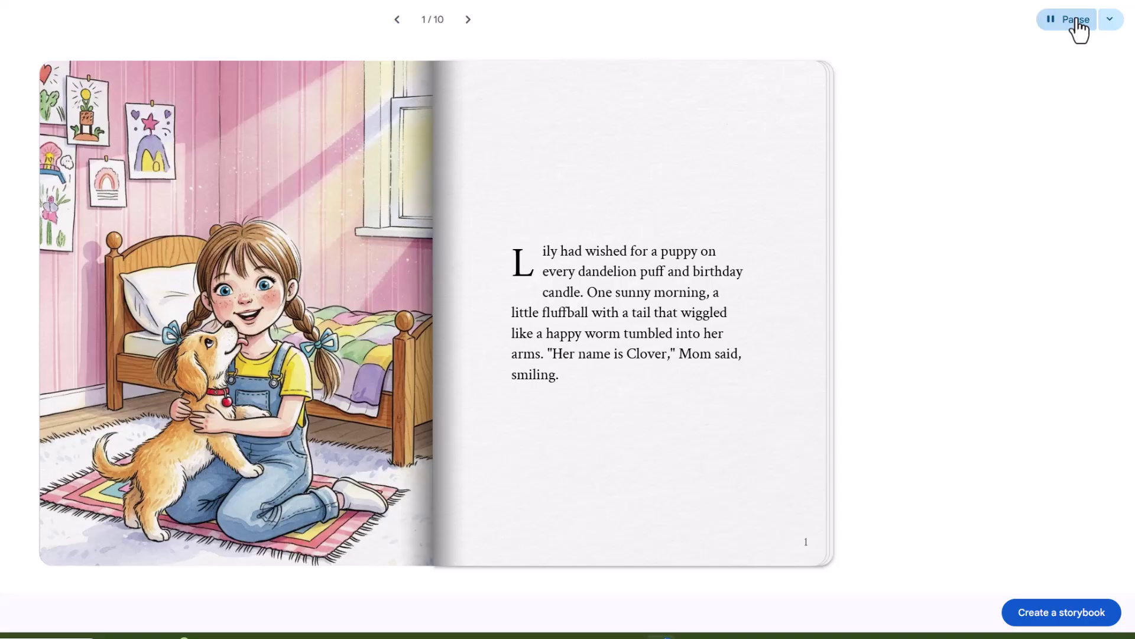
click(1076, 22)
click(1111, 21)
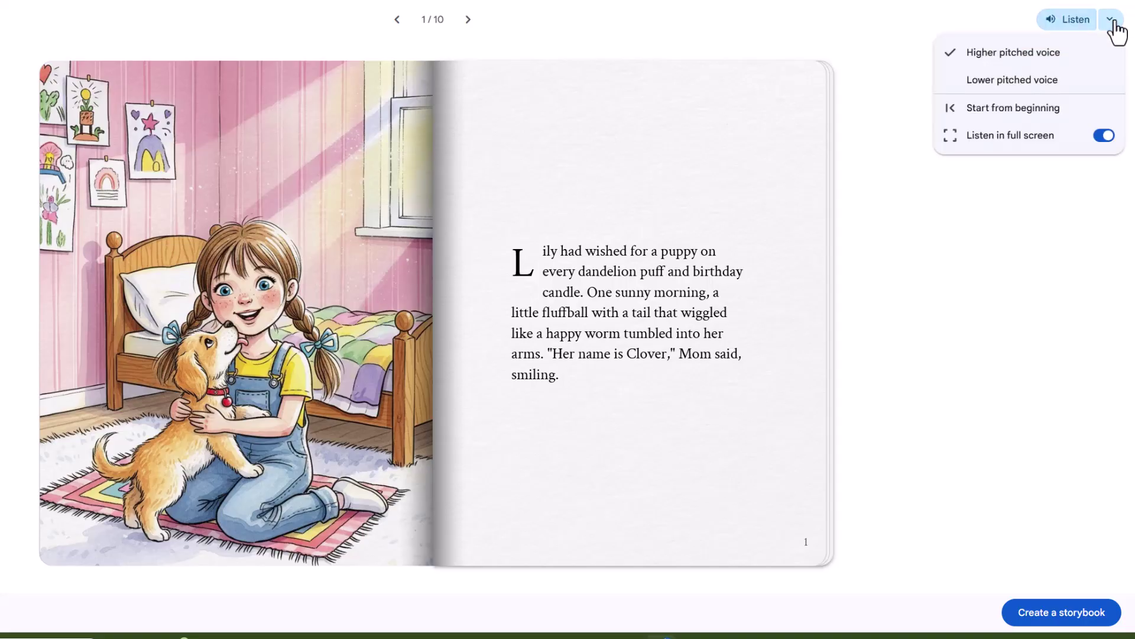
Step: Select the Lower pitched voice and restart the storybook narration
click(1010, 83)
click(1067, 23)
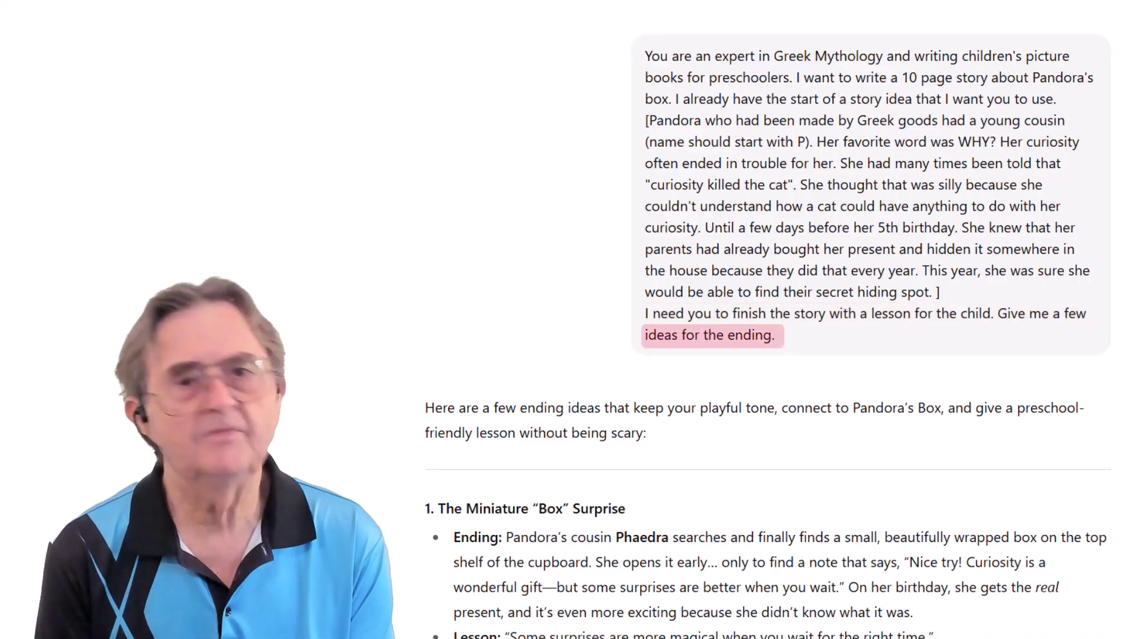
scroll(768, 331, down, 4)
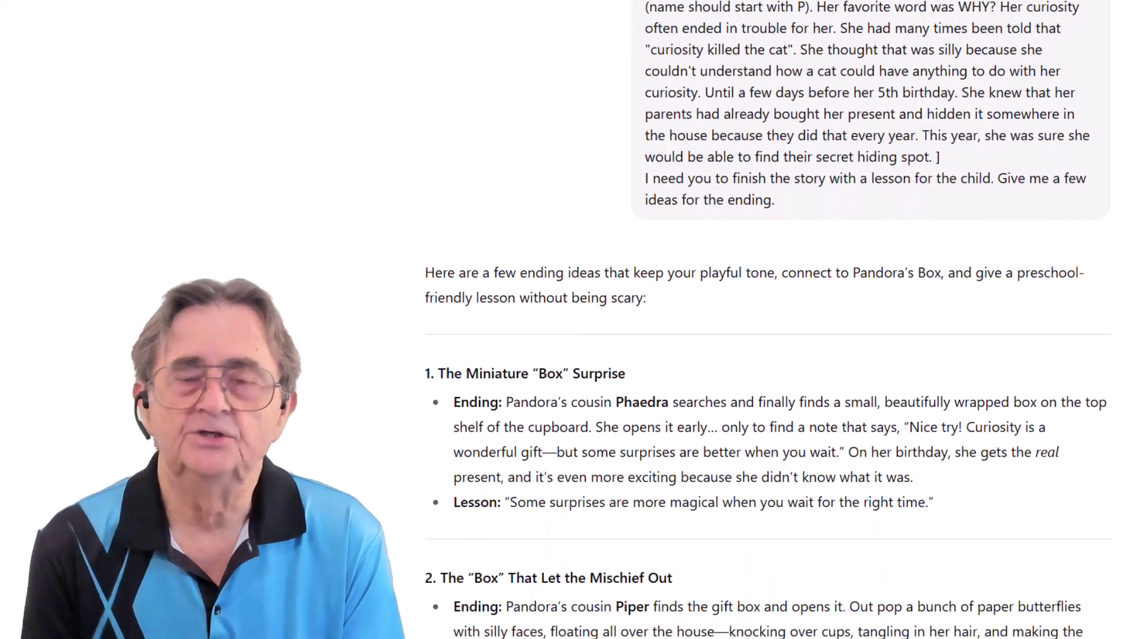
scroll(768, 331, down, 4)
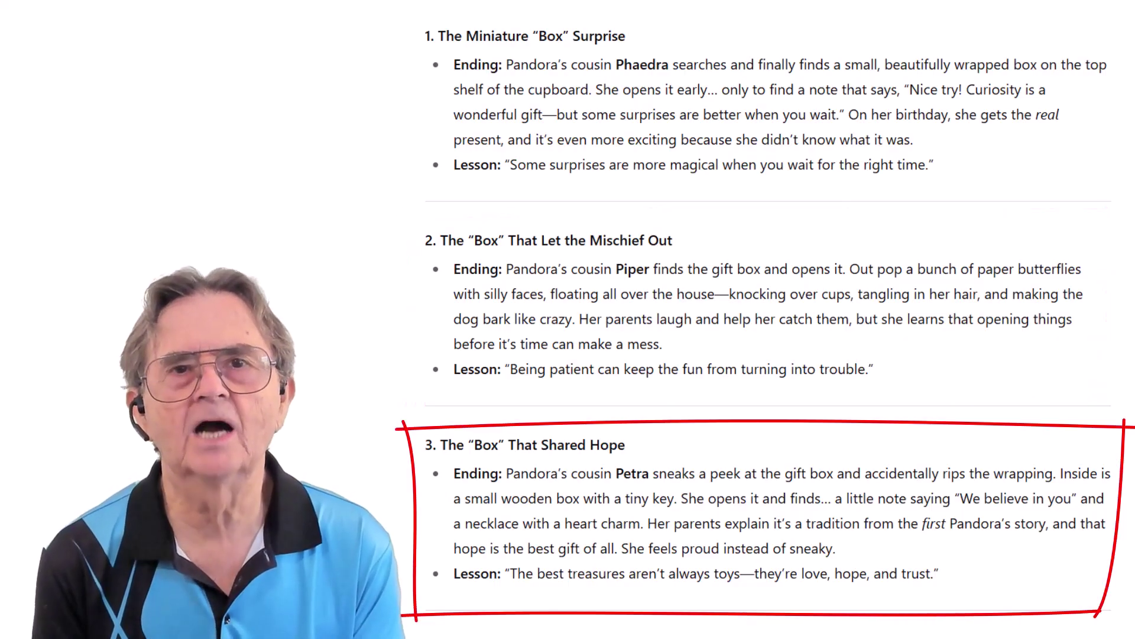
scroll(764, 324, down, 5)
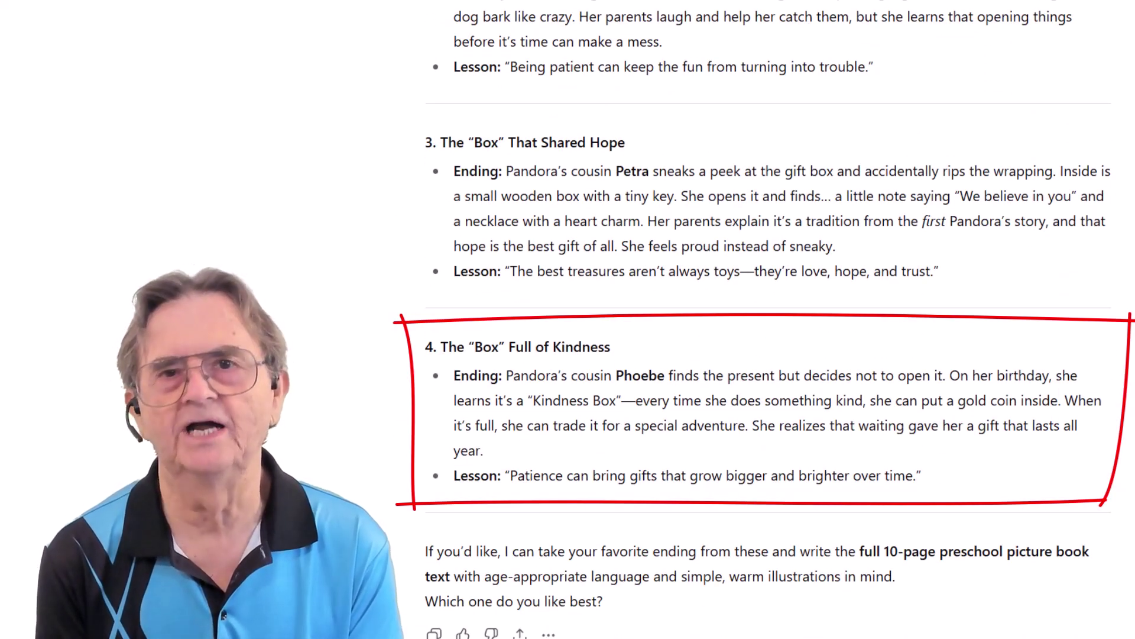
scroll(765, 324, down, 10)
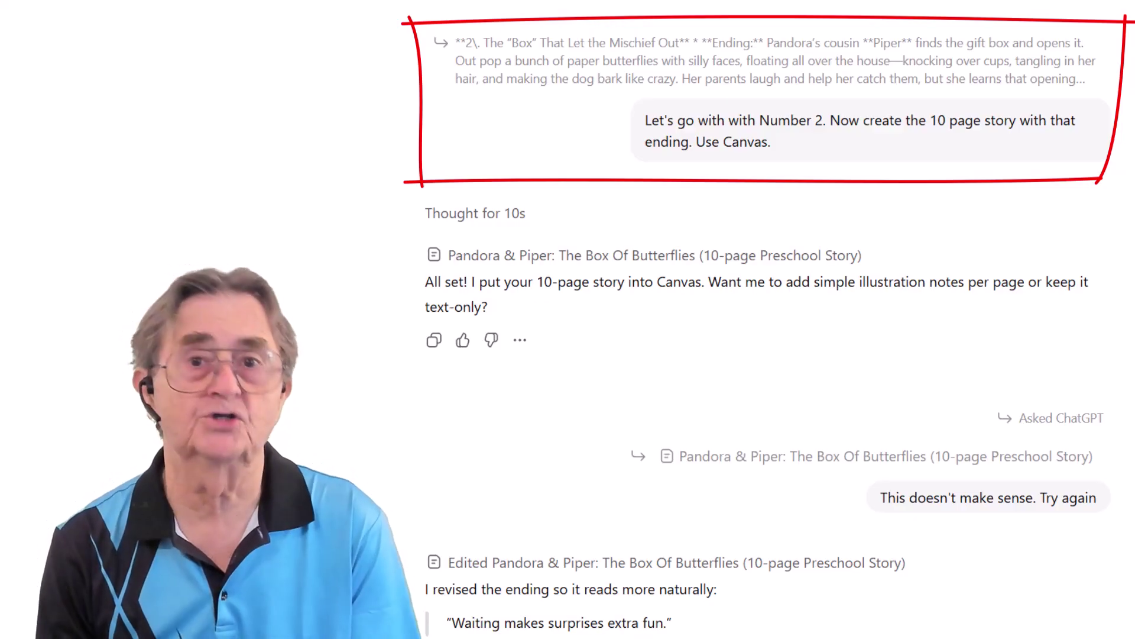
scroll(767, 323, down, 1)
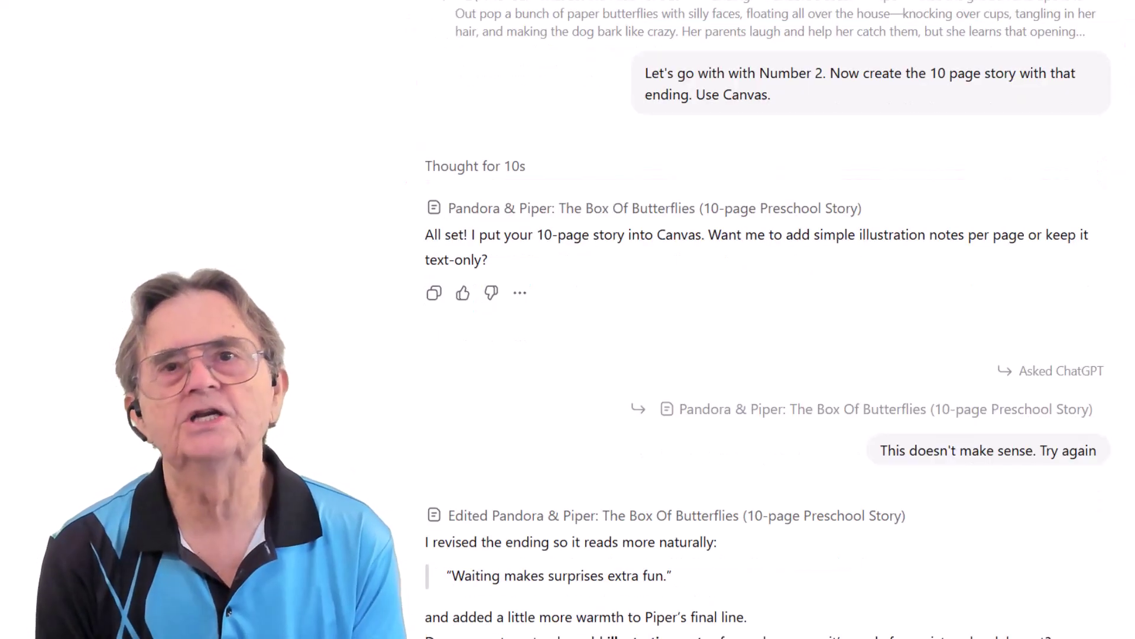
scroll(767, 323, down, 6)
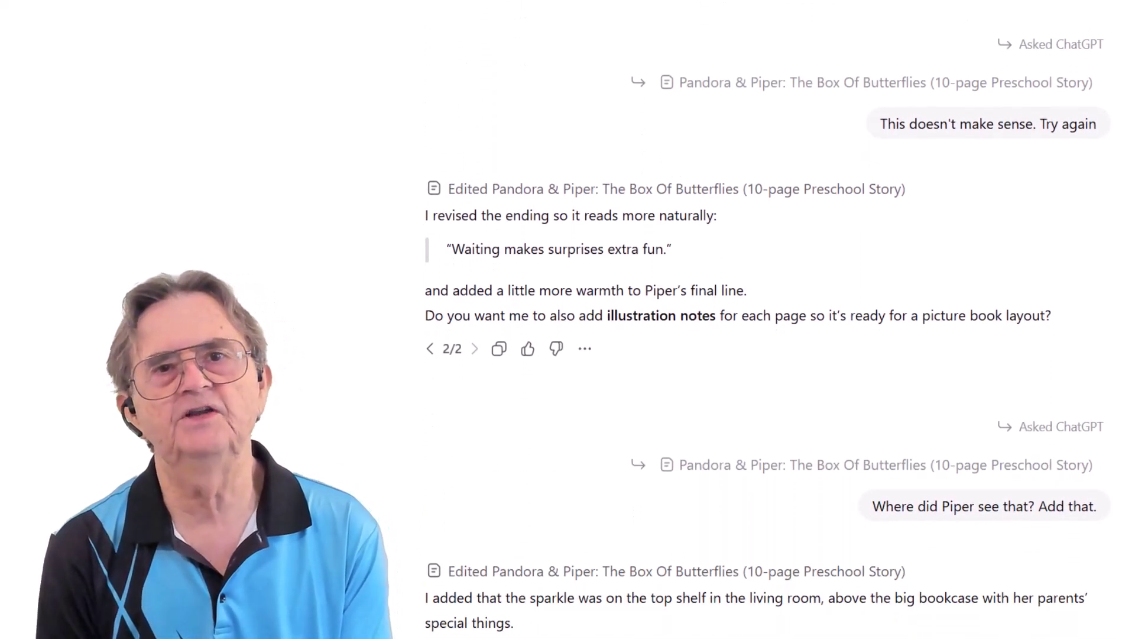
scroll(767, 322, down, 9)
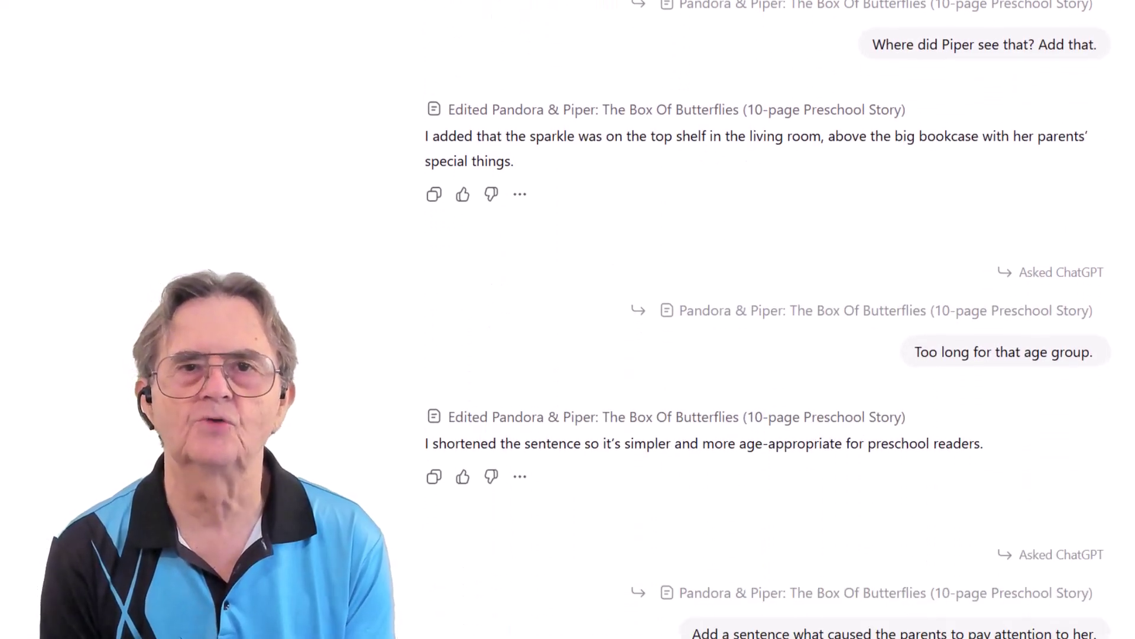
scroll(767, 323, down, 2)
scroll(651, 320, down, 5)
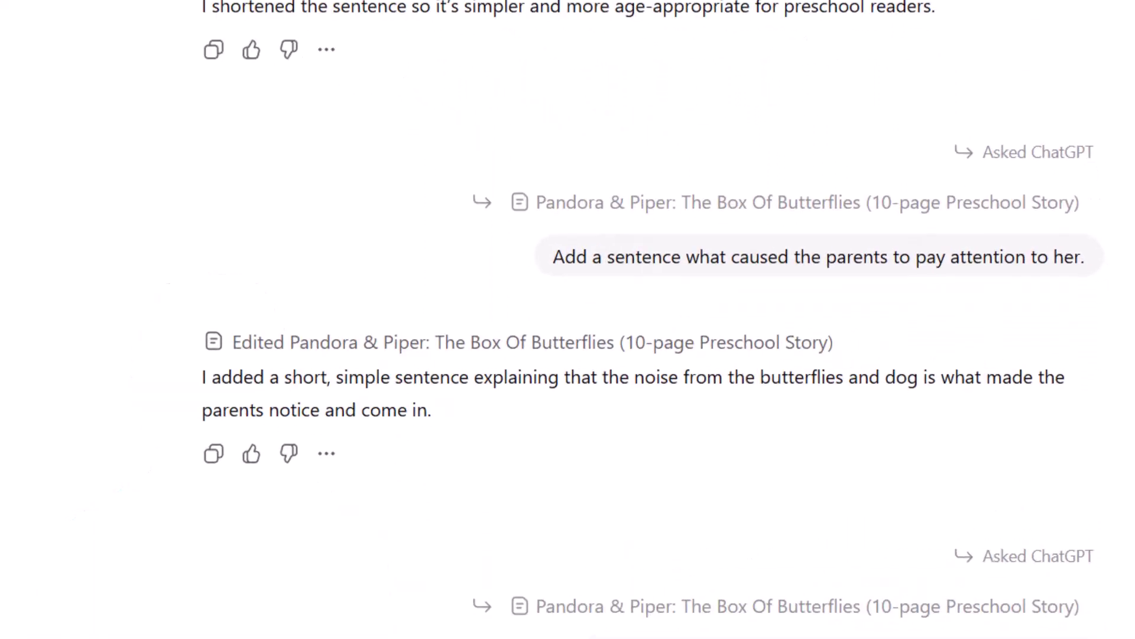
scroll(651, 319, down, 6)
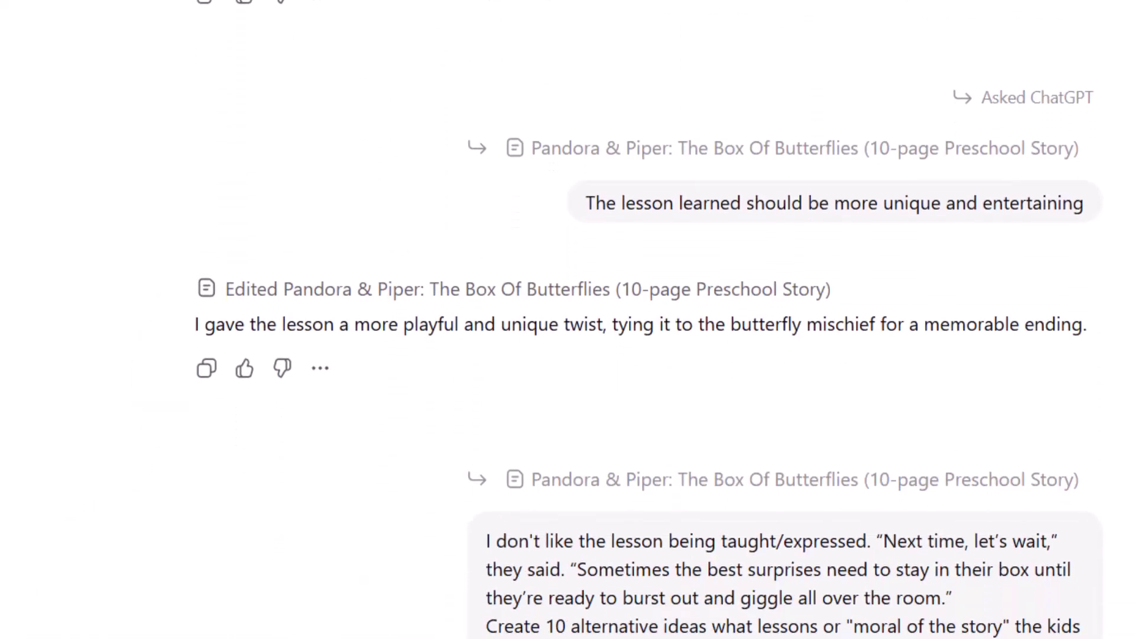
scroll(650, 319, down, 6)
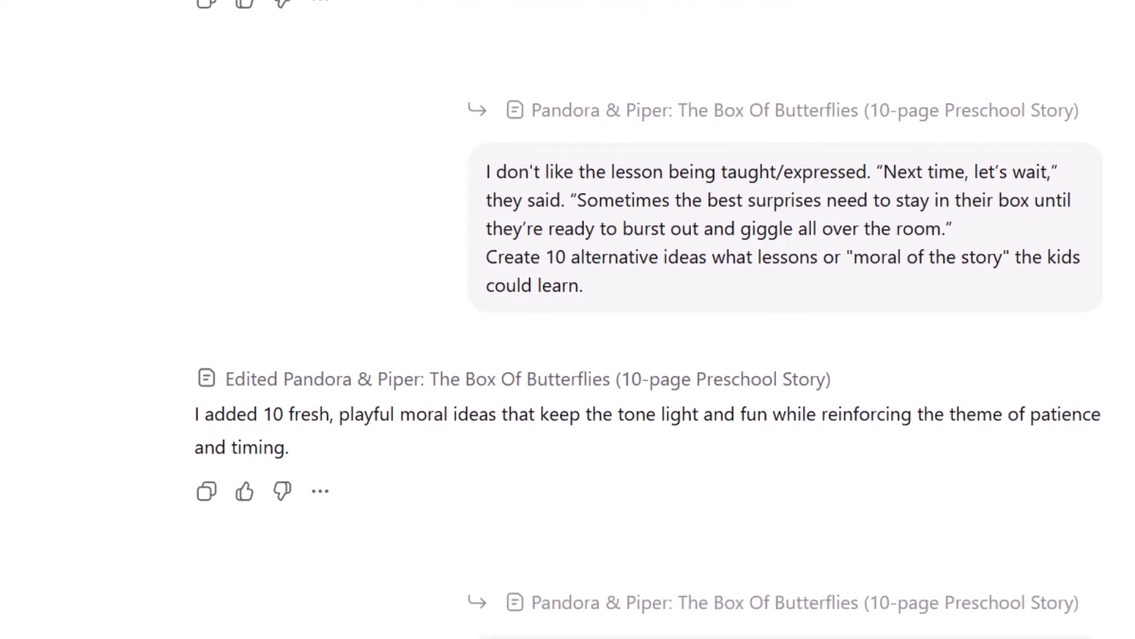
scroll(650, 320, down, 3)
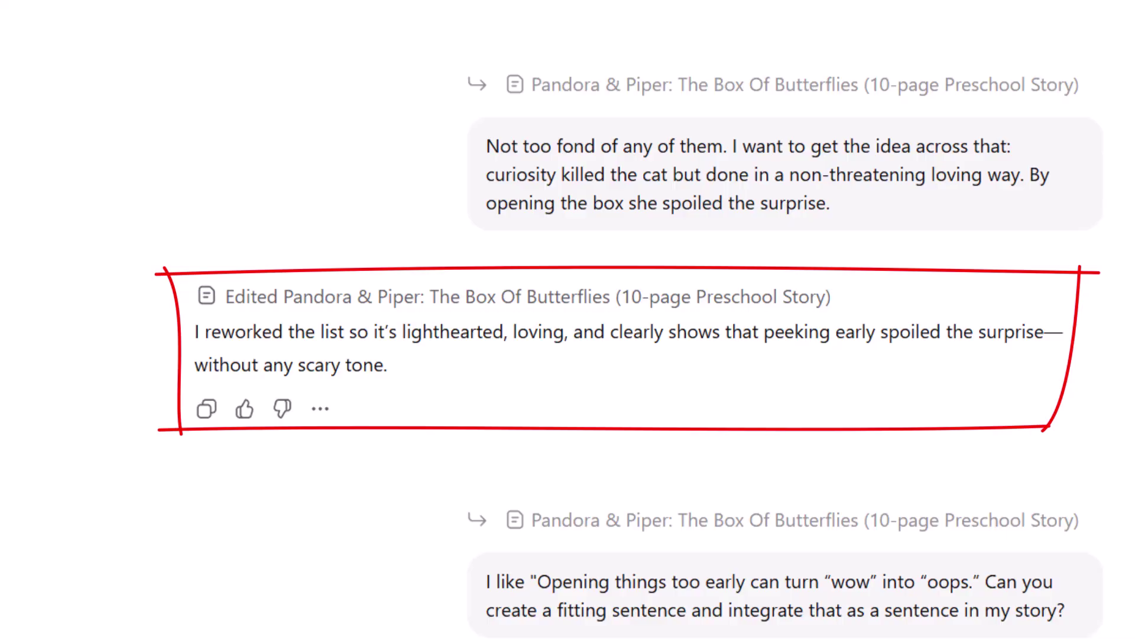
scroll(629, 343, down, 4)
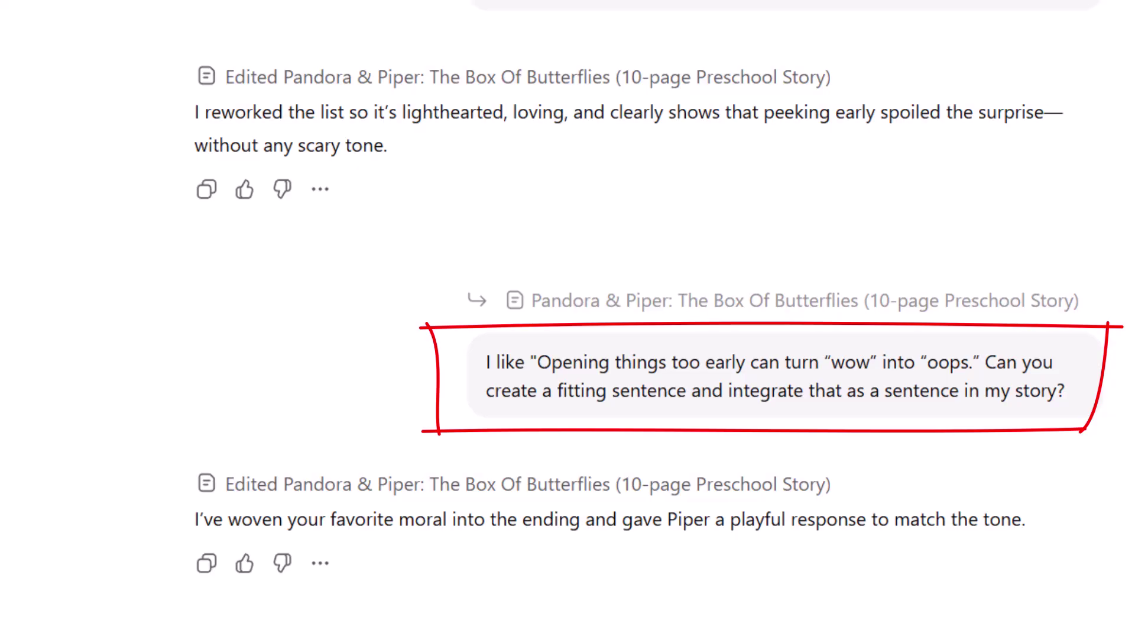
scroll(650, 320, down, 8)
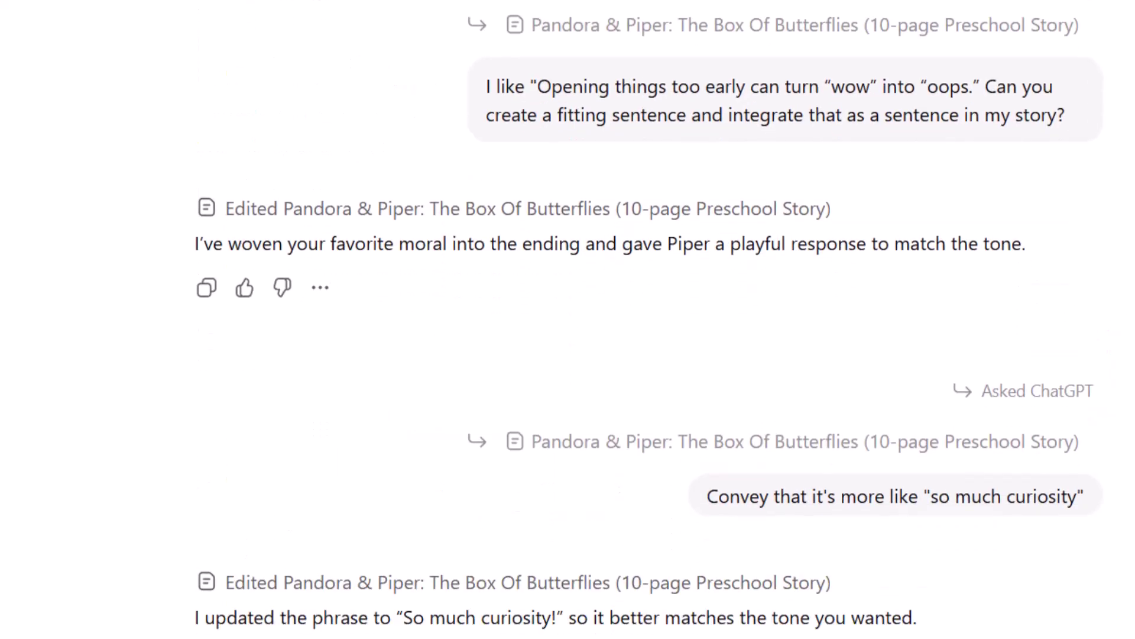
scroll(649, 319, down, 5)
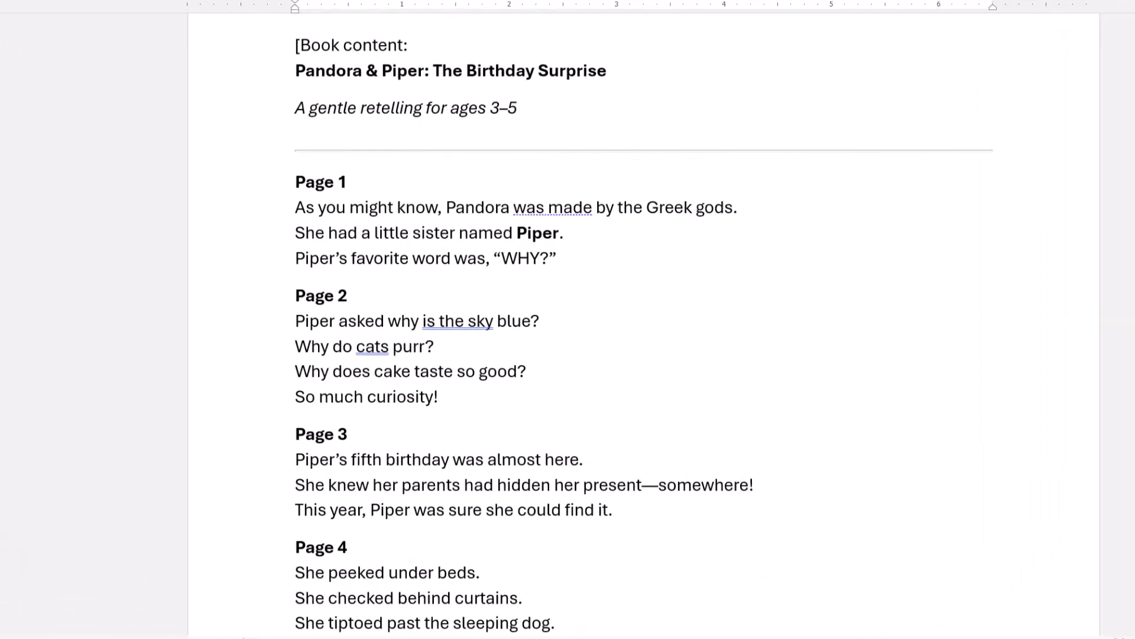
Step: Scroll the Birthday Surprise story in Word to the end of Page 2
scroll(644, 319, down, 15)
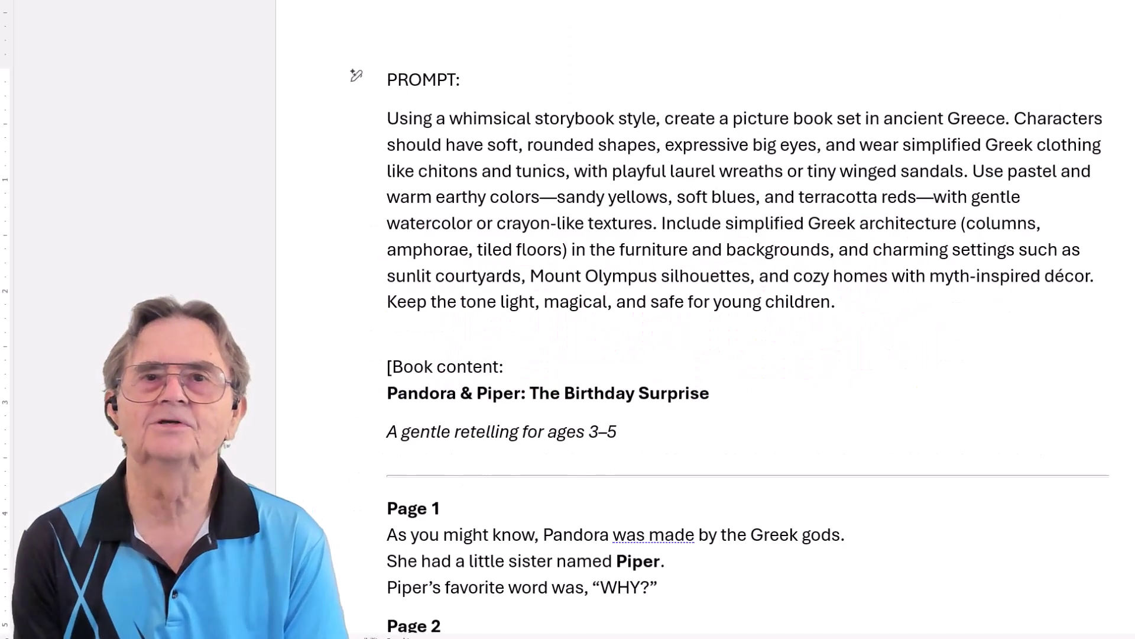
Step: Scroll down through the Word document below the pasted ancient-Greece storybook prompt
scroll(651, 319, down, 5)
scroll(745, 319, down, 15)
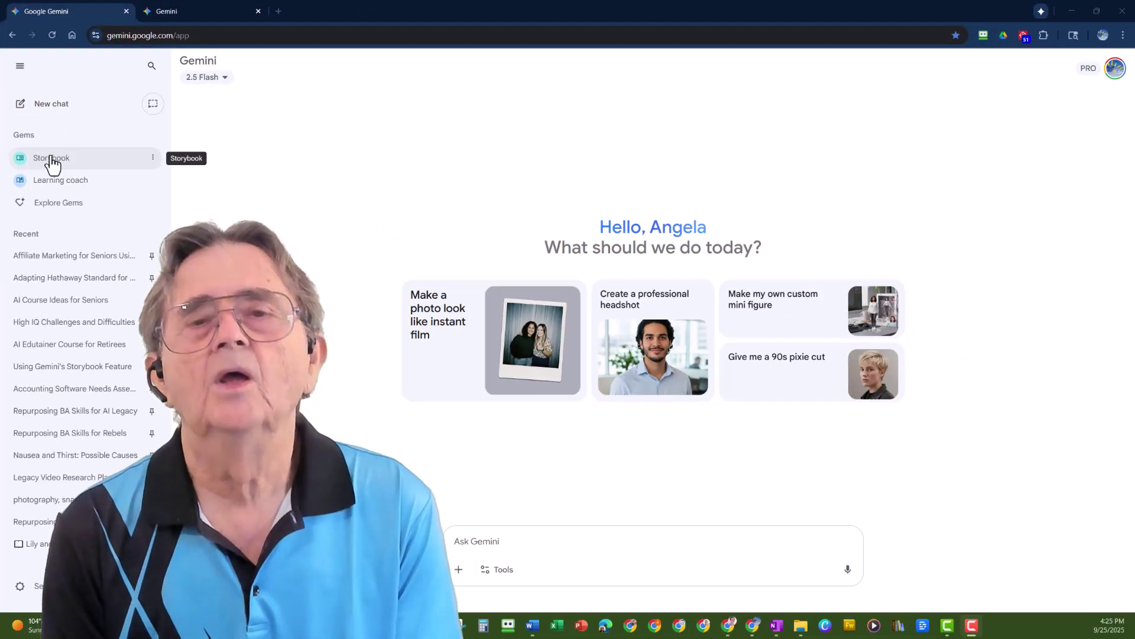
Step: Paste the Pandora and Piper prompt and story into the Storybook gem and send it
click(82, 395)
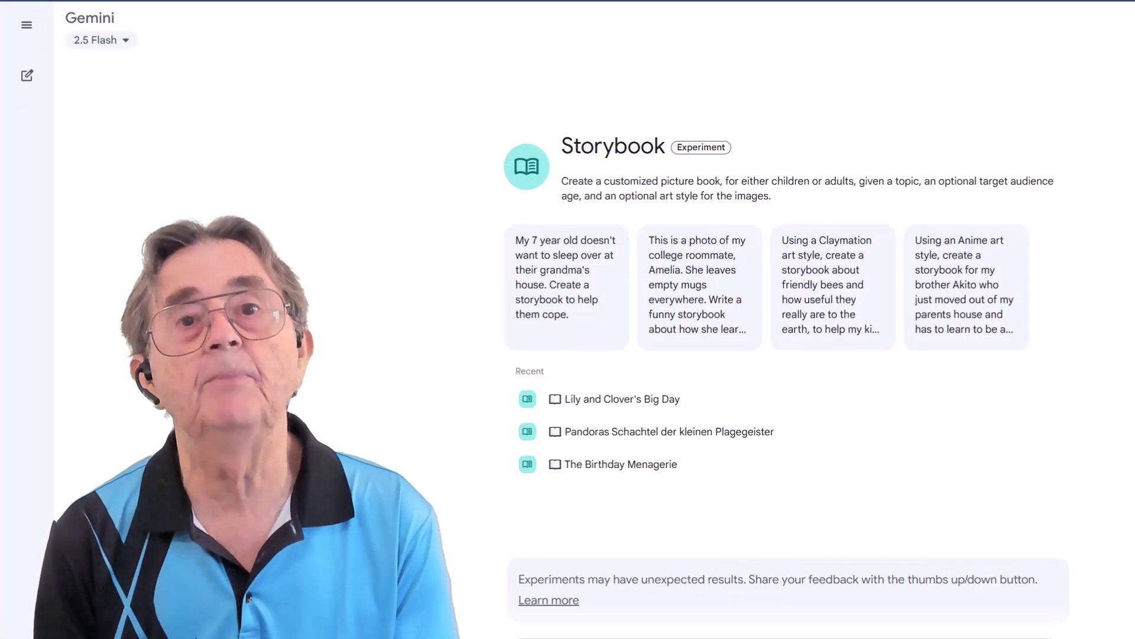
right_click(520, 638)
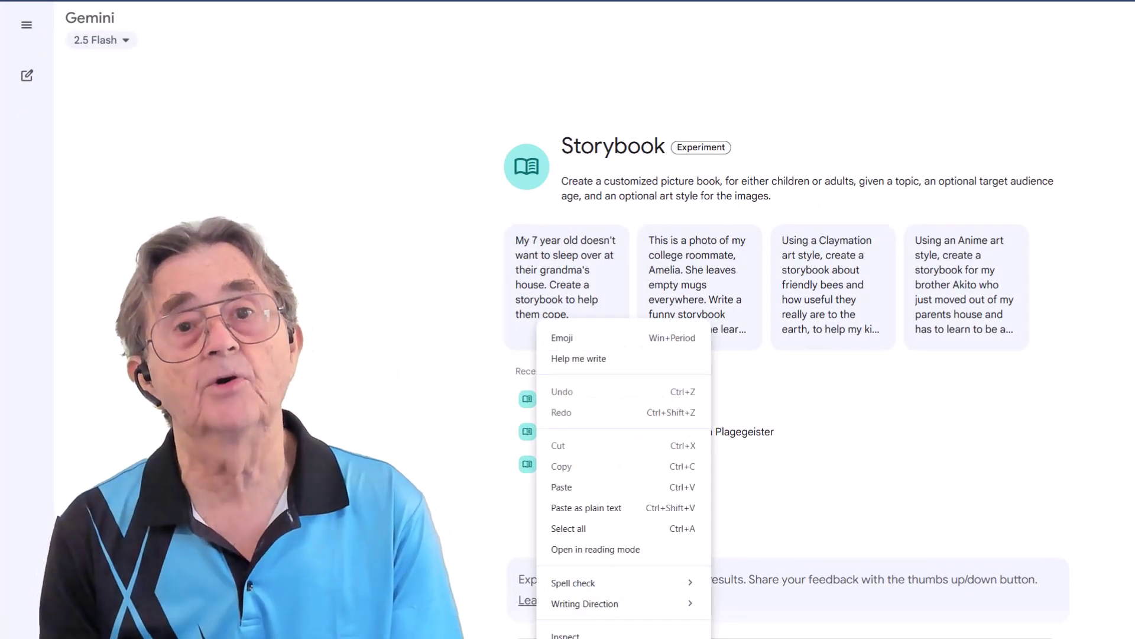
click(544, 484)
scroll(590, 486, down, 20)
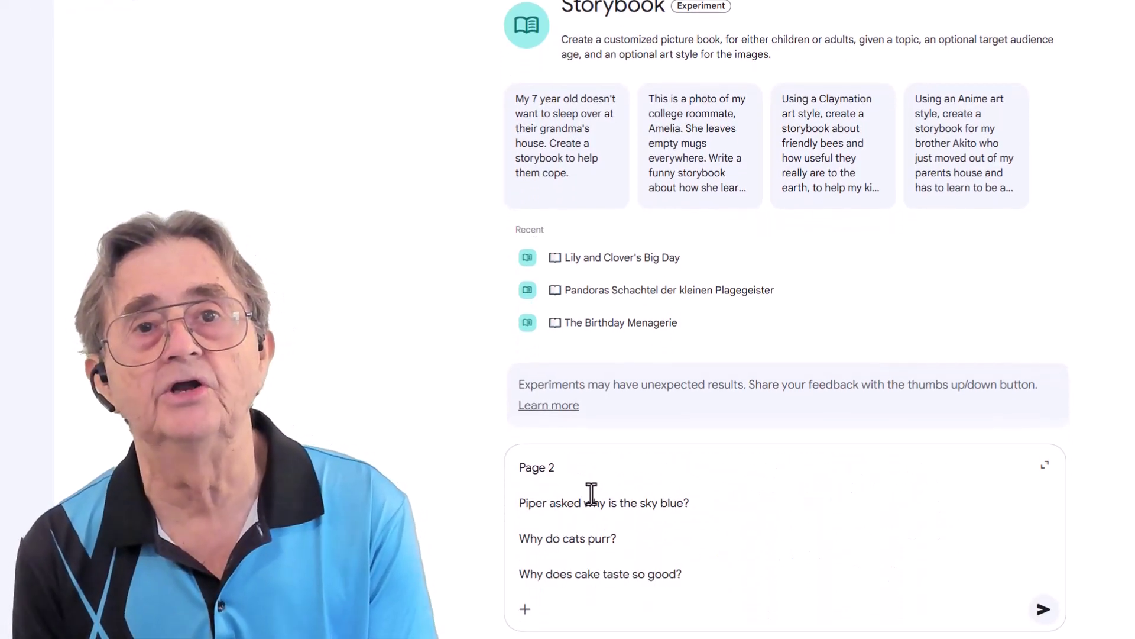
scroll(591, 496, down, 10)
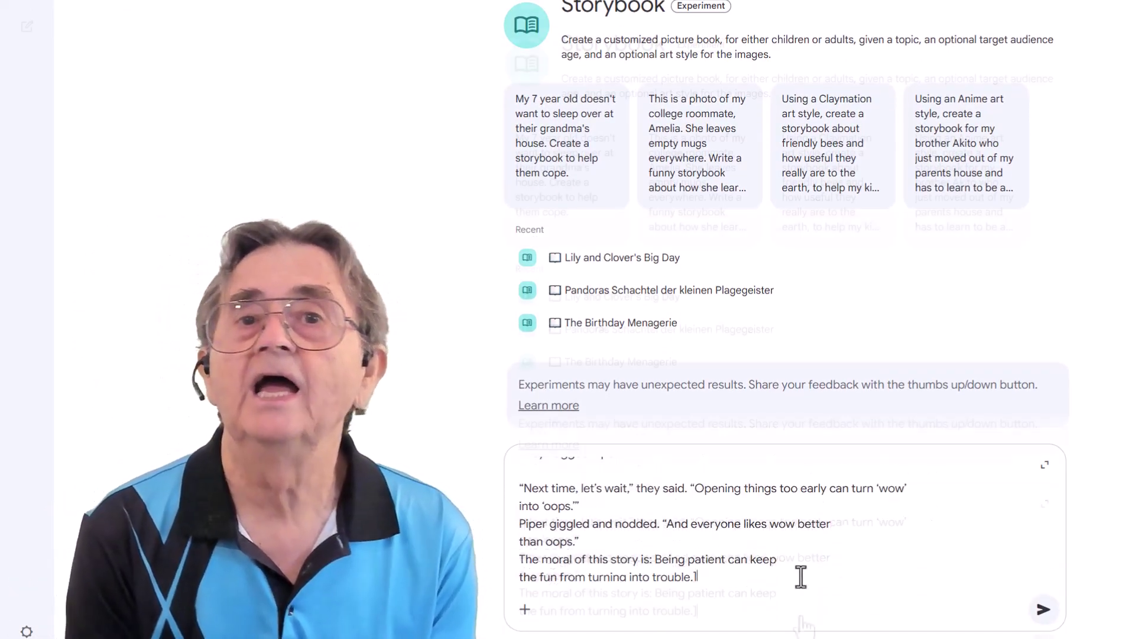
click(1044, 609)
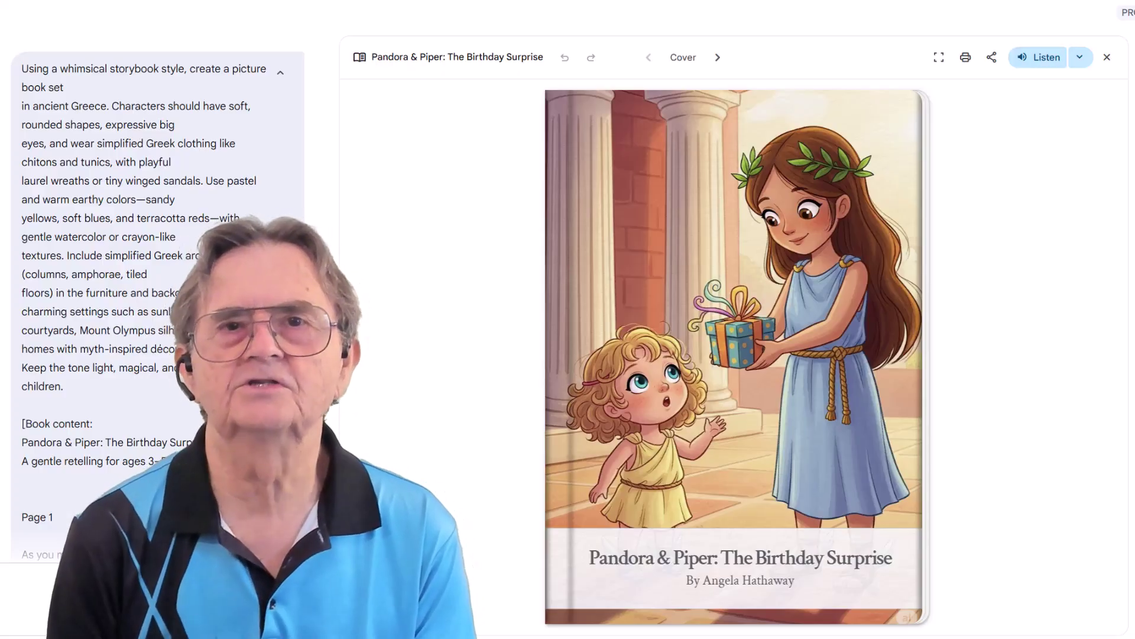
Step: Flip the English storybook from the cover through the butterflies and dog pages to page 10/10
click(917, 612)
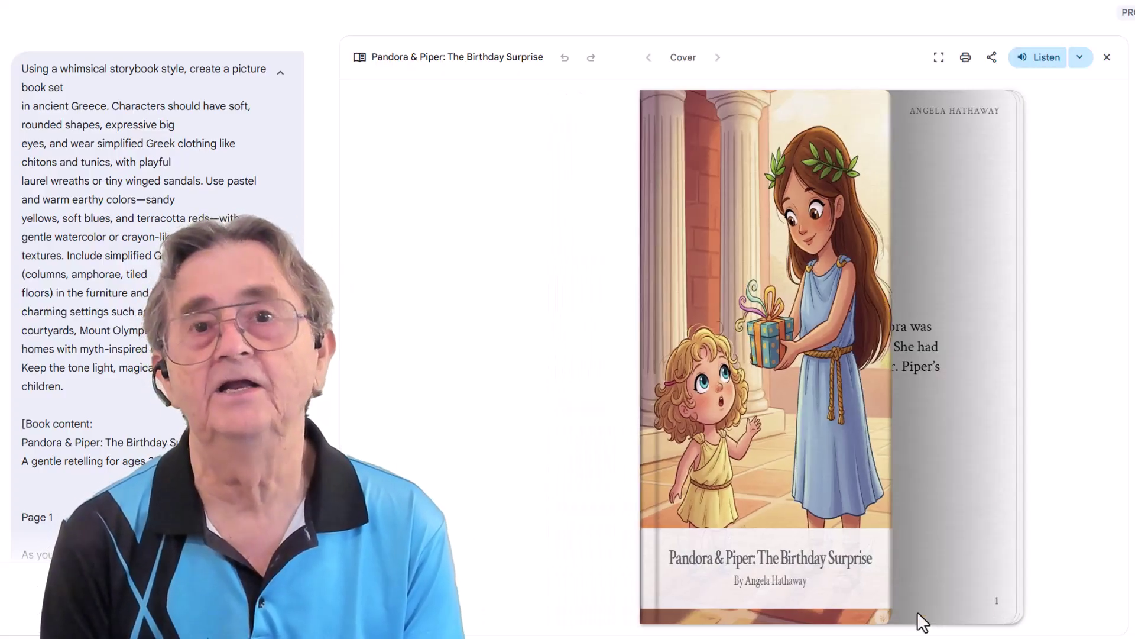
click(1107, 616)
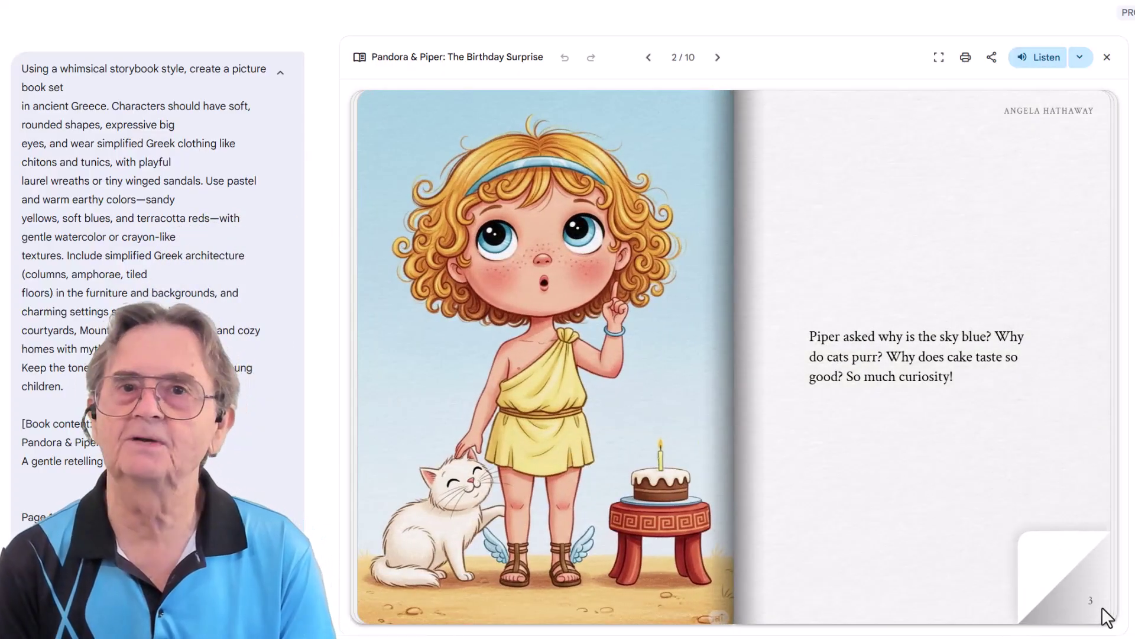
click(1107, 617)
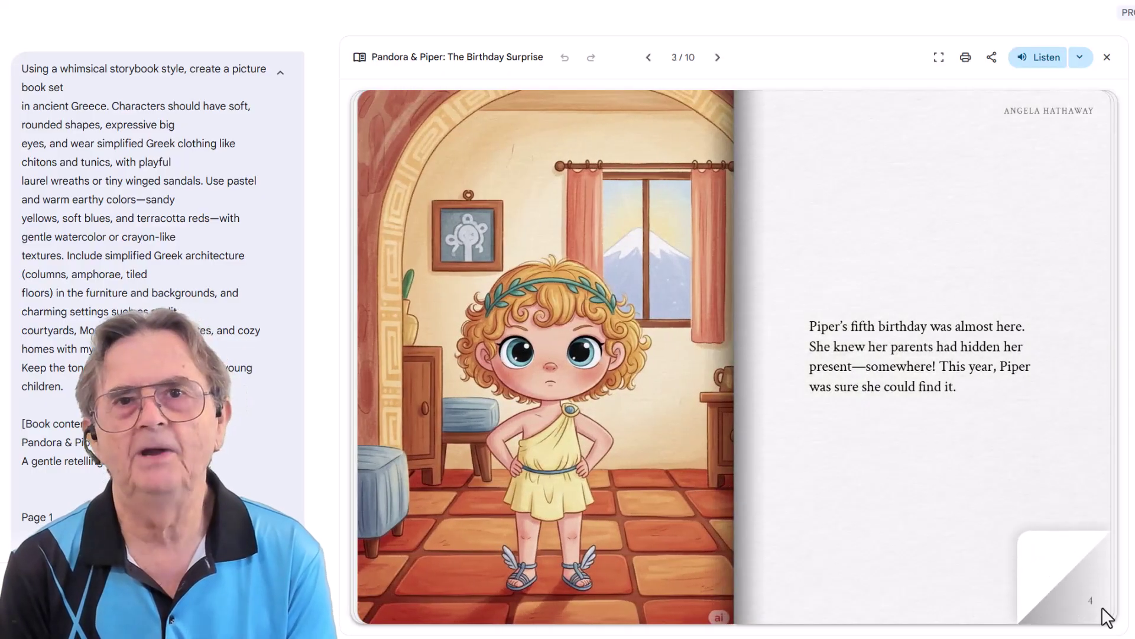
click(1108, 617)
click(1107, 617)
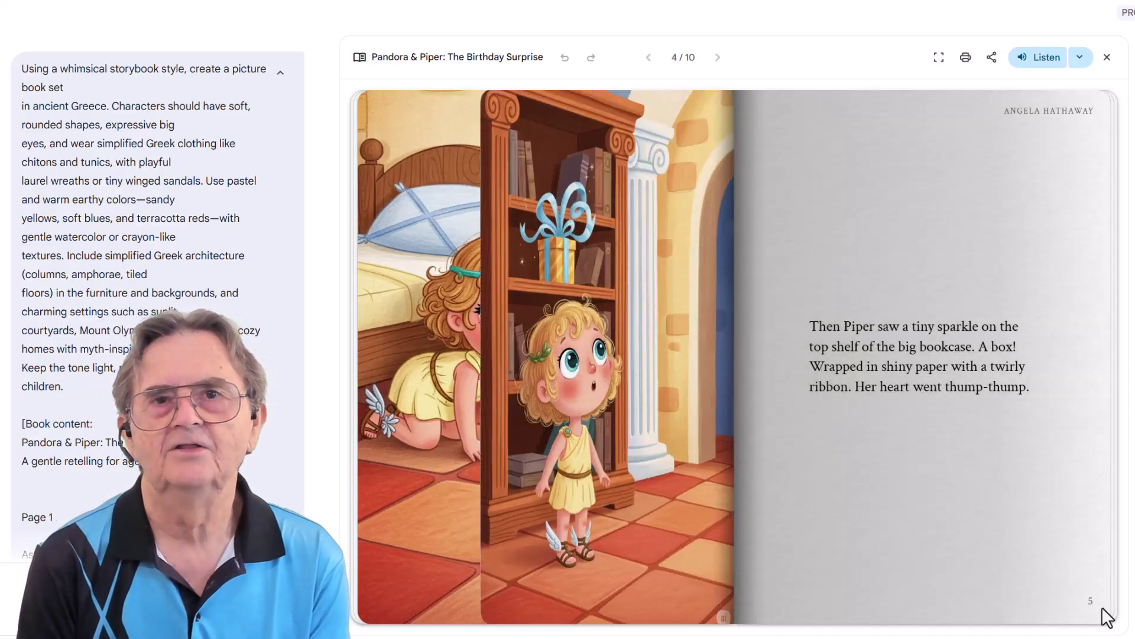
click(1108, 617)
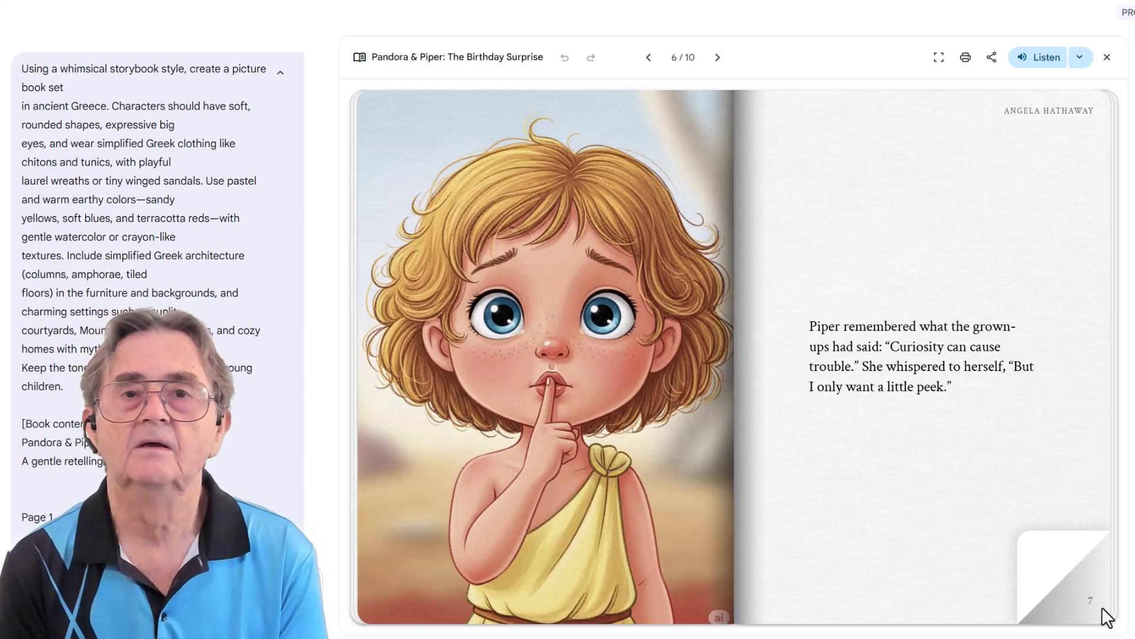
click(1108, 616)
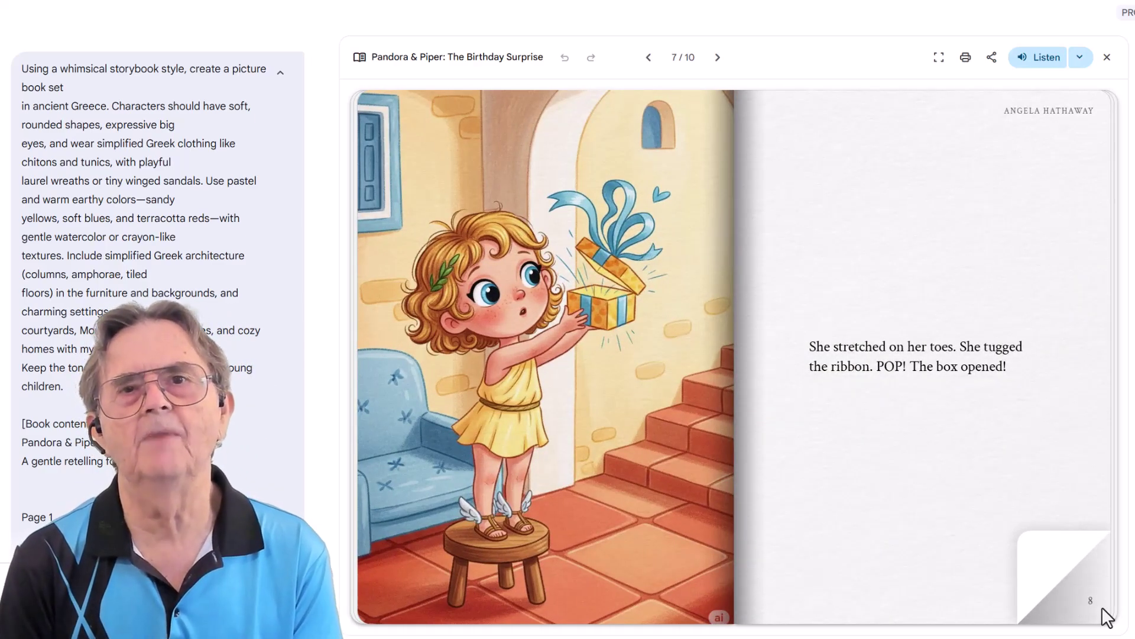
click(1107, 617)
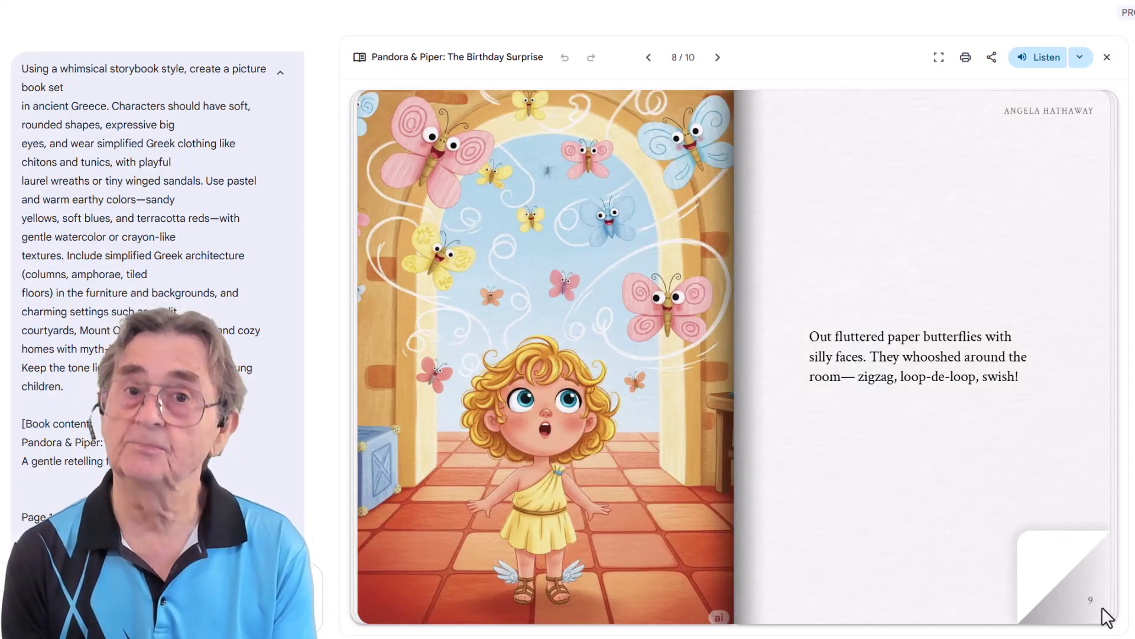
click(1107, 617)
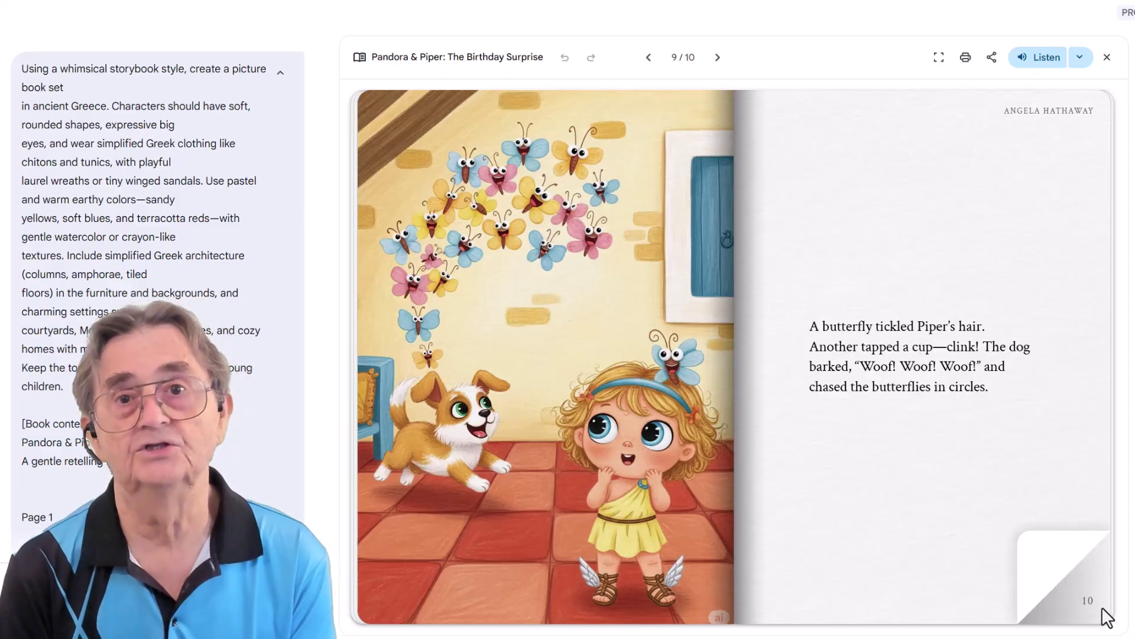
click(1107, 617)
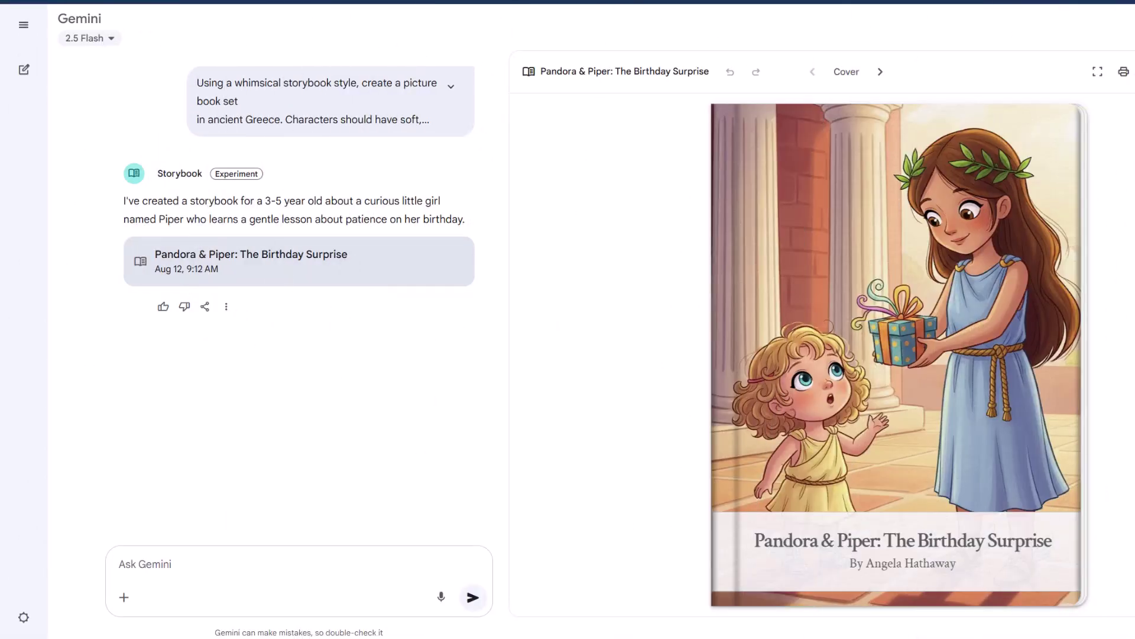
Step: Ask Gemini to 'translate the book into German'
click(132, 563)
text(translate the book into German)
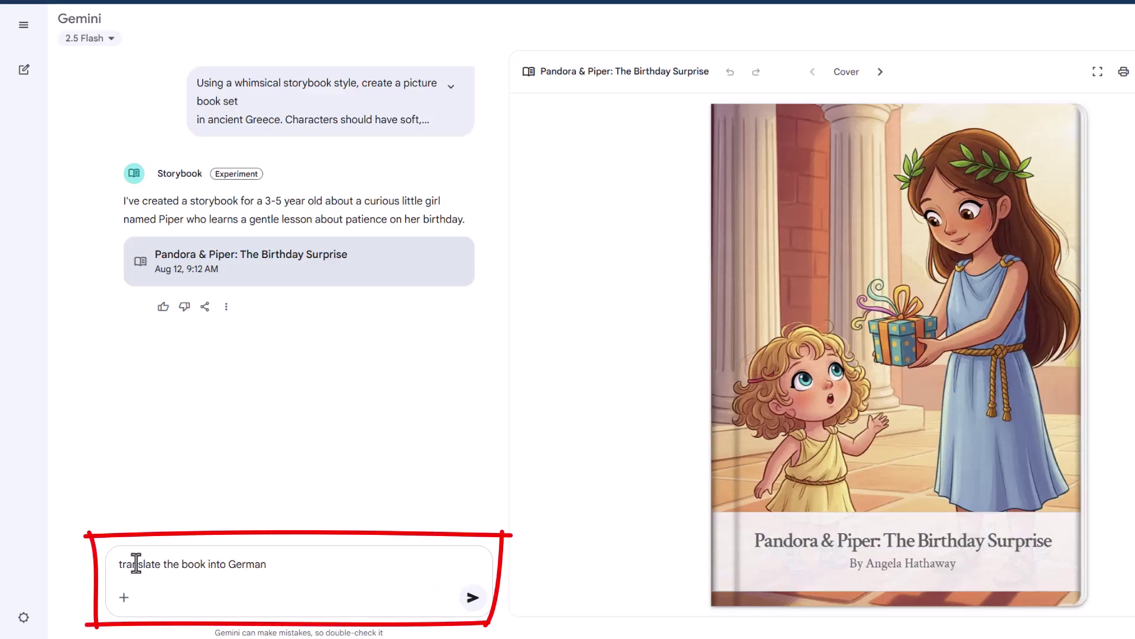
key(Return)
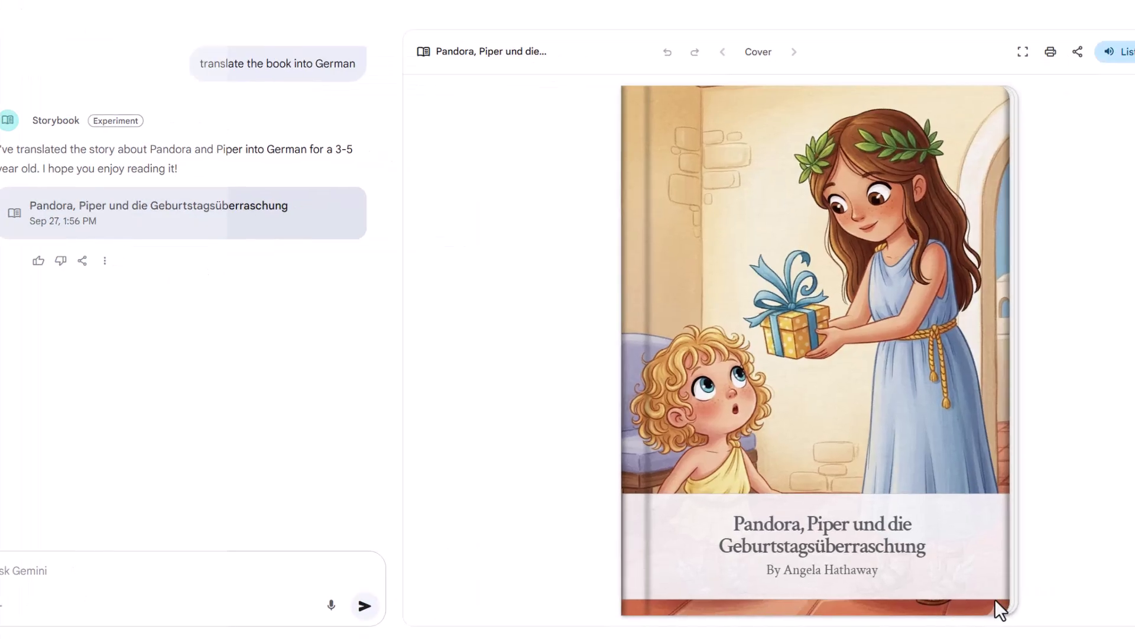
Step: Page through the German storybook from page 1 to its final page 10 of 10
click(1064, 593)
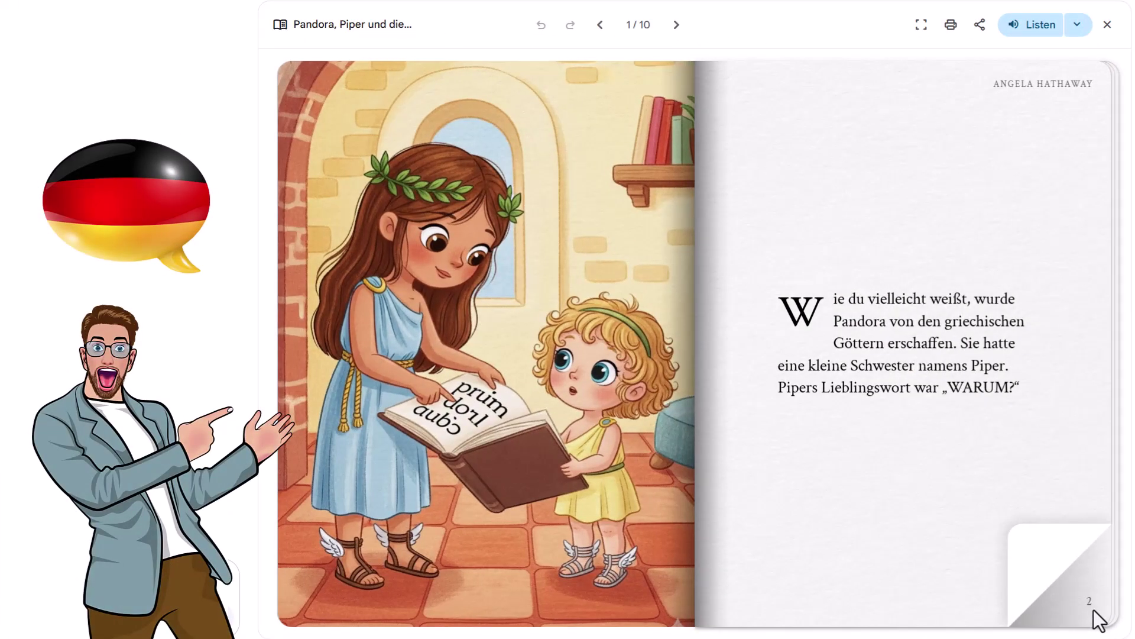
click(1095, 620)
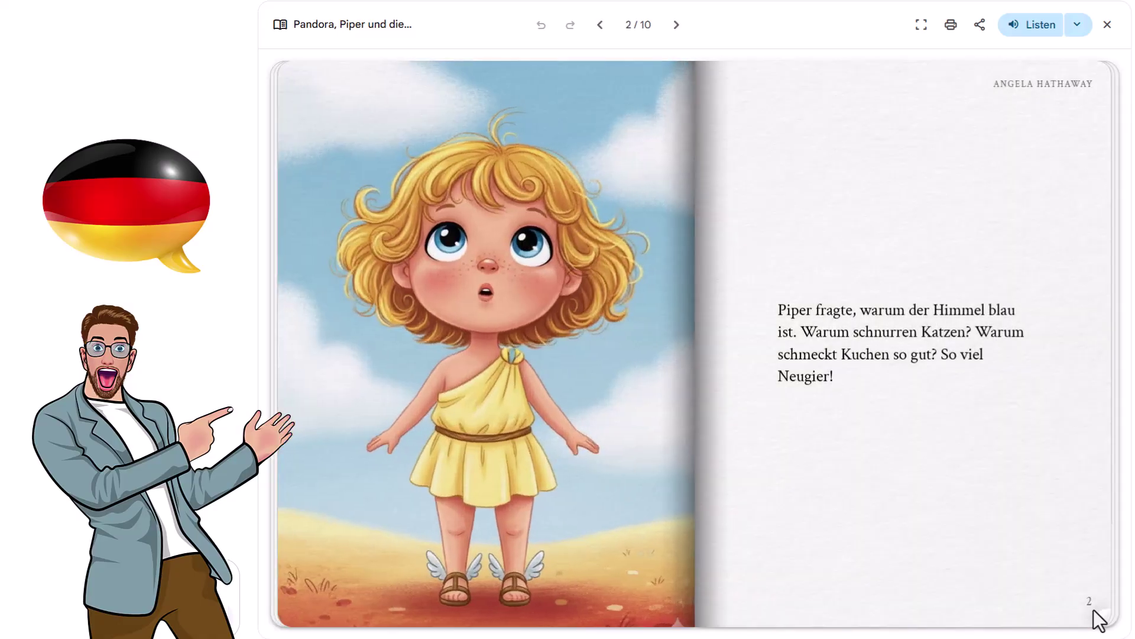
click(1095, 620)
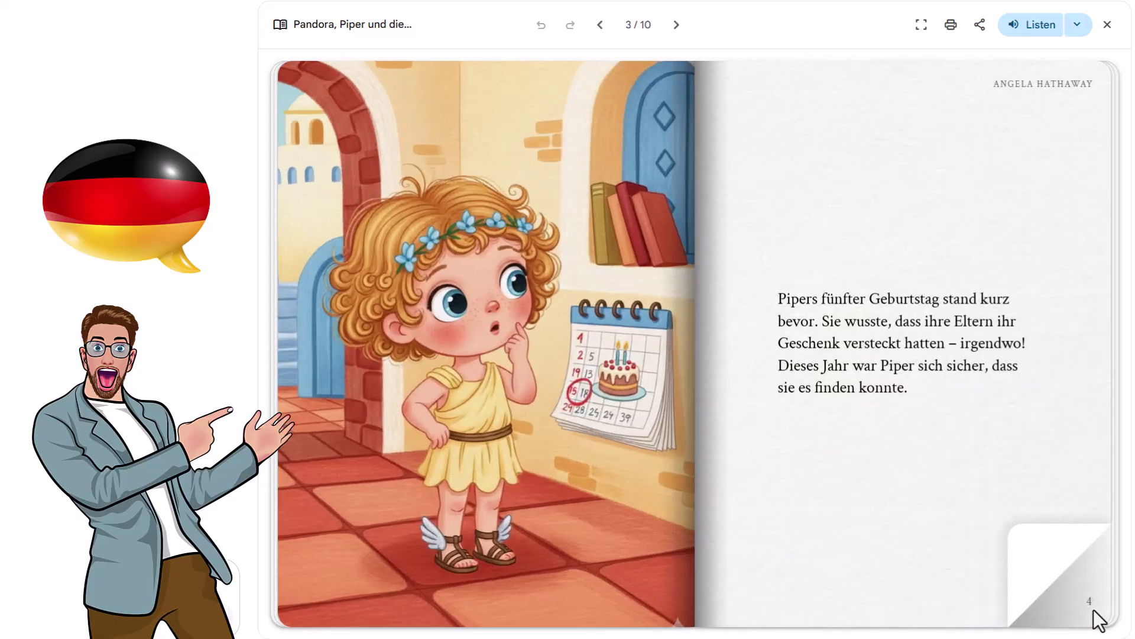
click(1095, 620)
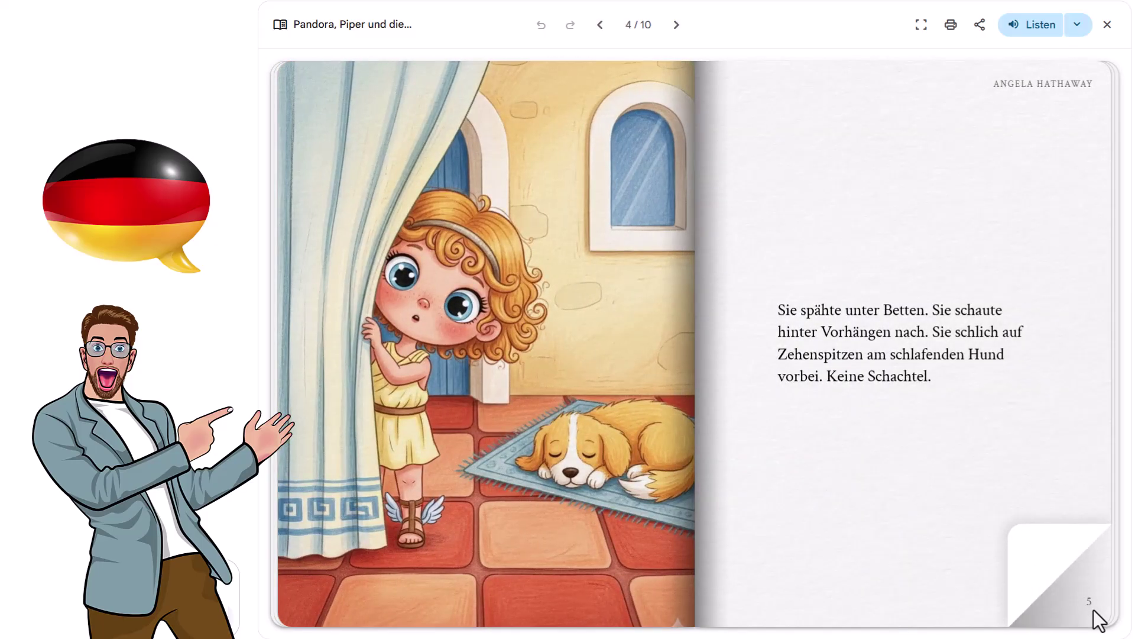
click(1095, 620)
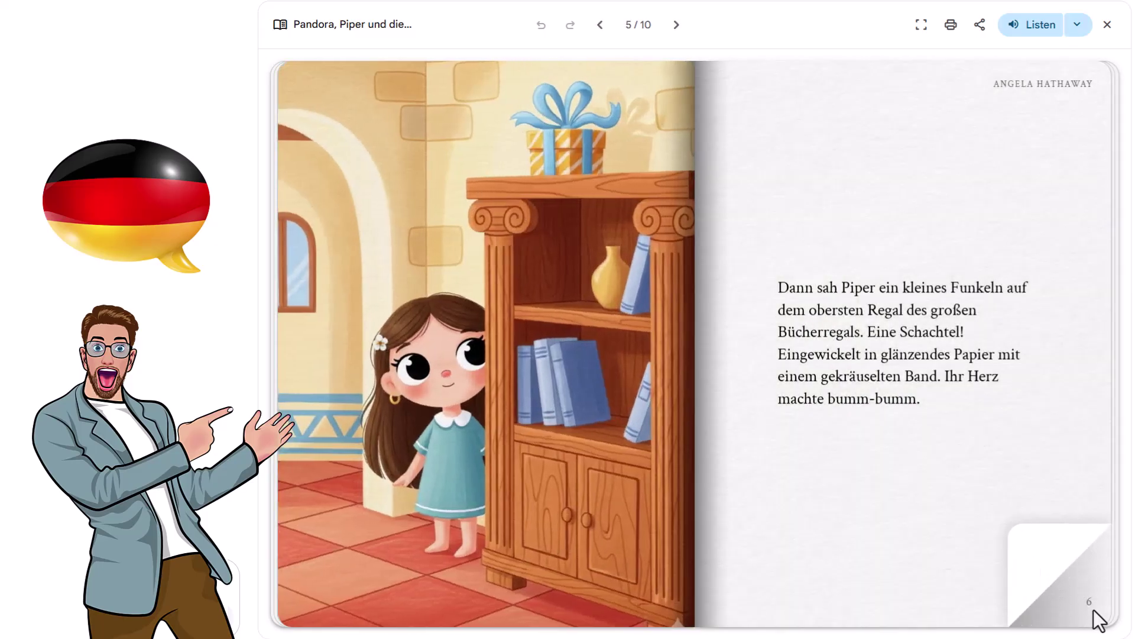
click(1095, 620)
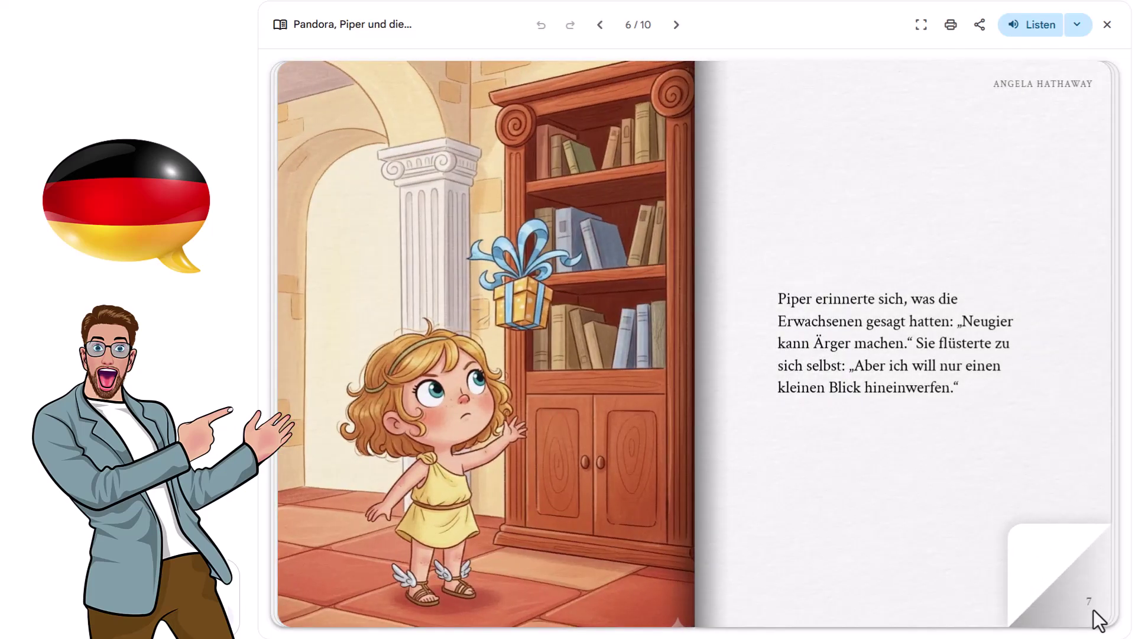
click(1097, 619)
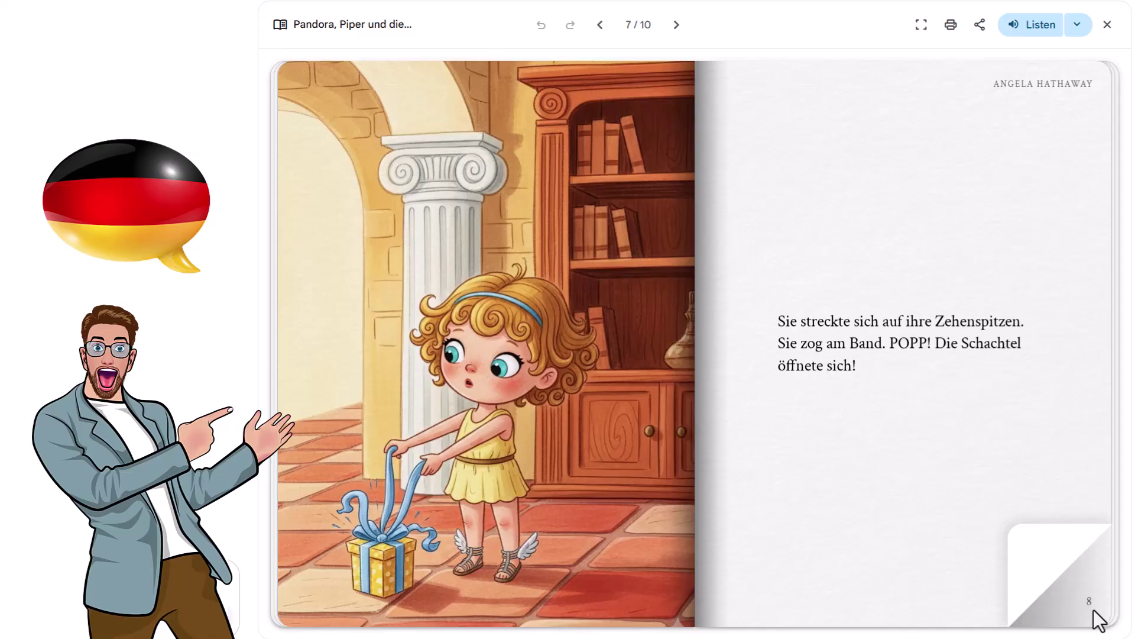
click(1097, 619)
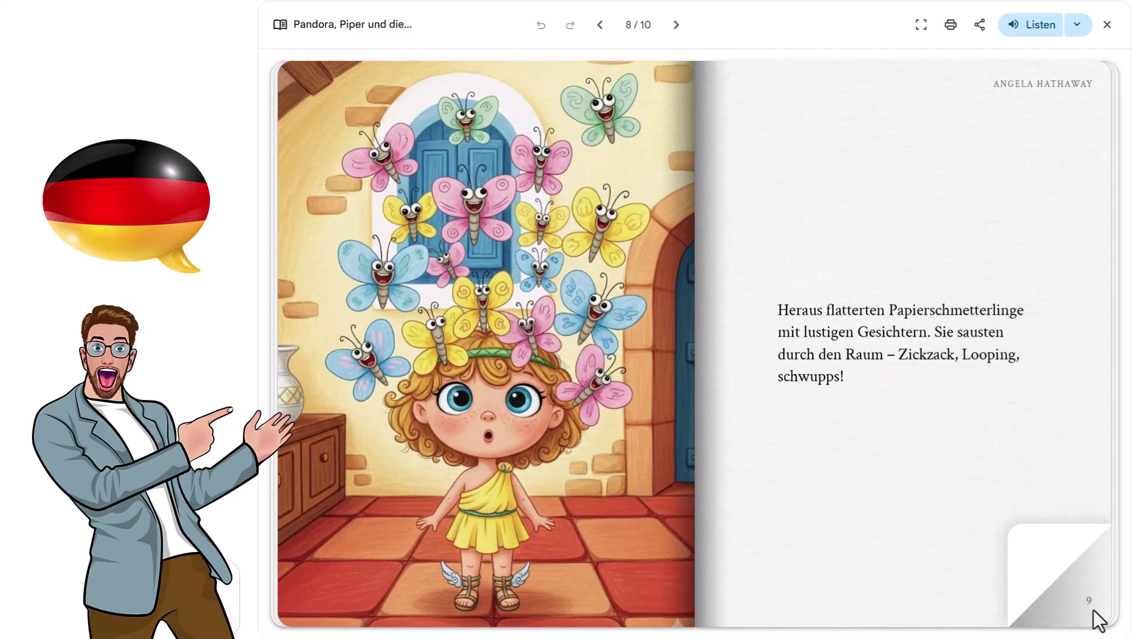
click(1096, 620)
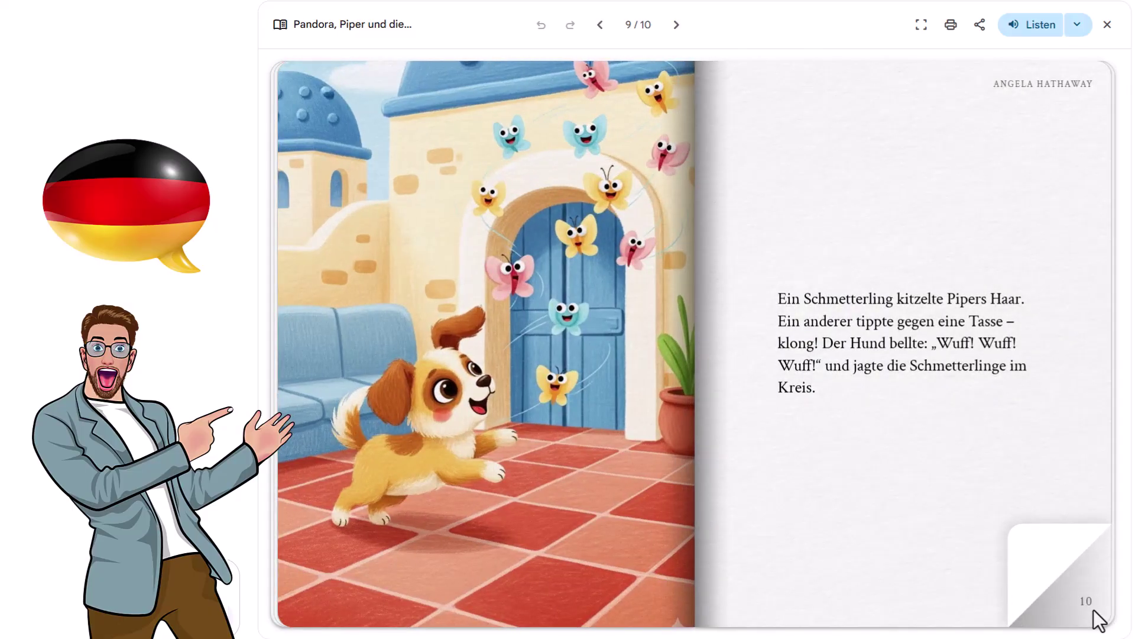
click(1097, 620)
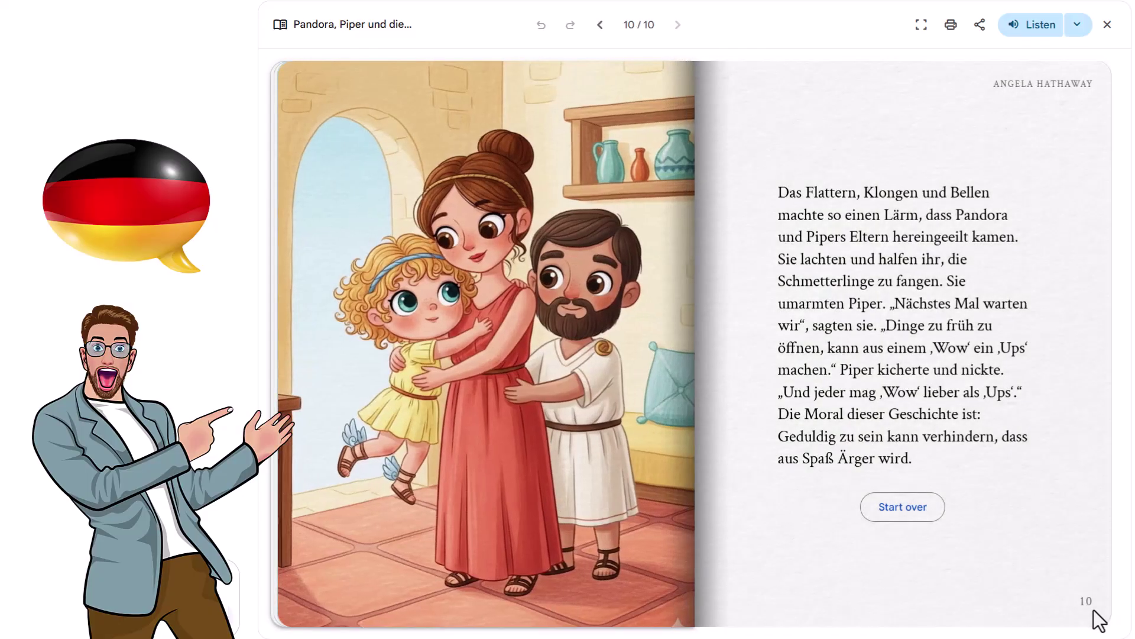